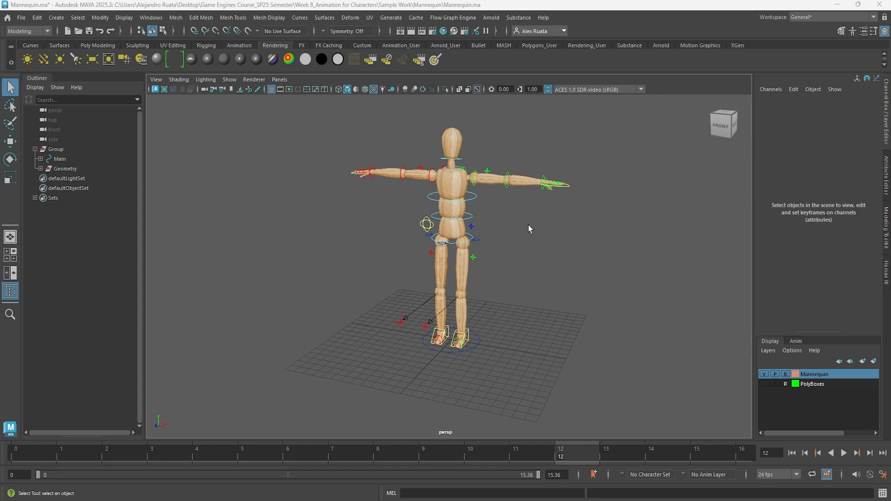
# Show the PolyBoxes layer over the mannequin and collapse the Group hierarchy in the Outliner.
pyautogui.moveTo(528, 224)
pyautogui.keyDown('alt'); pyautogui.mouseDown()
pyautogui.moveTo(492, 252)
pyautogui.moveTo(406, 252)
pyautogui.moveTo(362, 237)
pyautogui.moveTo(365, 228)
pyautogui.moveTo(495, 219)
pyautogui.moveTo(532, 232)
pyautogui.moveTo(583, 225)
pyautogui.moveTo(343, 224)
pyautogui.moveTo(533, 229)
pyautogui.moveTo(545, 222)
pyautogui.moveTo(510, 221)
pyautogui.moveTo(525, 228)
pyautogui.mouseUp(); pyautogui.keyUp('alt')
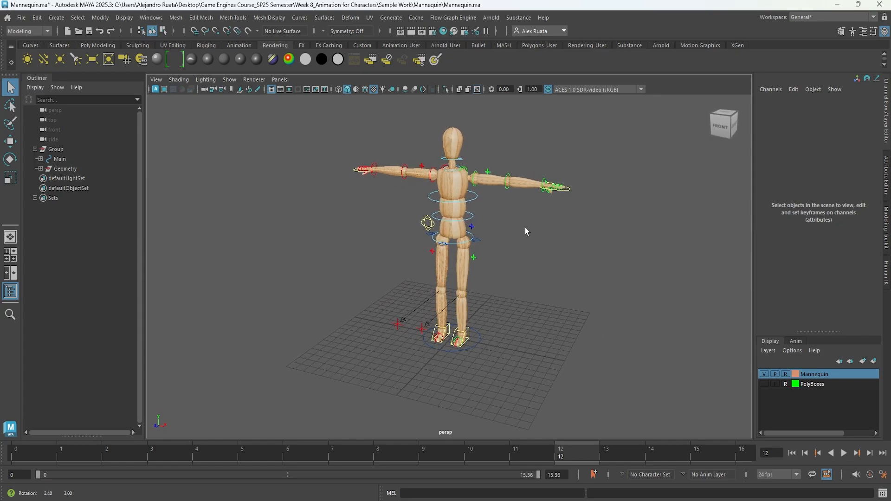
pyautogui.click(764, 384)
pyautogui.keyDown('alt'); pyautogui.moveTo(535, 236); pyautogui.dragTo(492, 267); pyautogui.keyUp('alt')
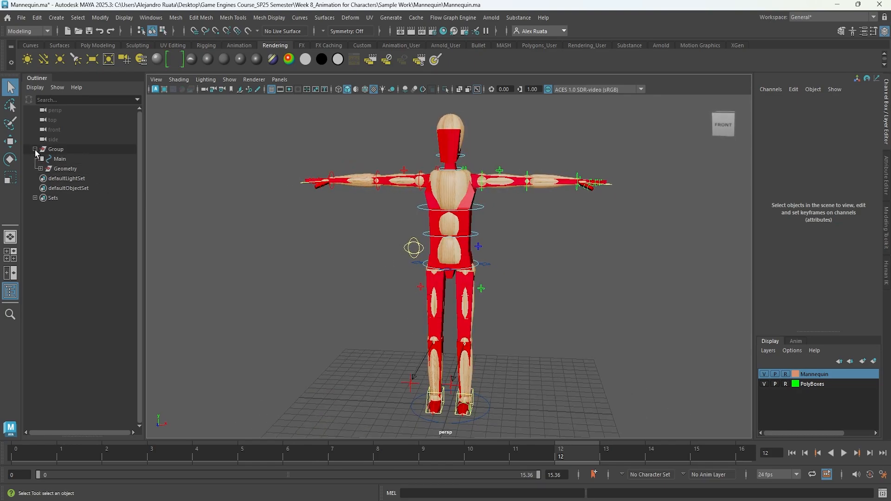
pyautogui.click(35, 149)
pyautogui.keyDown('alt'); pyautogui.moveTo(447, 191); pyautogui.dragTo(442, 216); pyautogui.keyUp('alt')
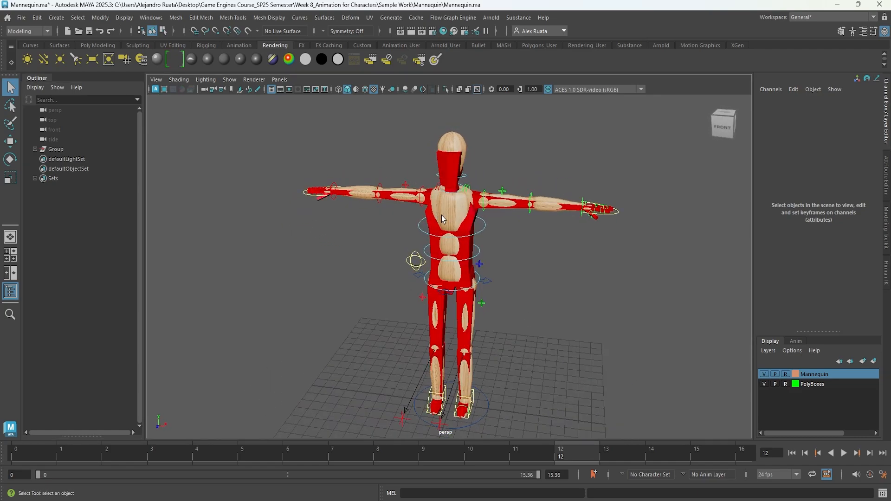
# Switch to Unity, open the Assets/My Stuff/MyModels/Mannequin folder and select the Mannequin model.
pyautogui.click(836, 5)
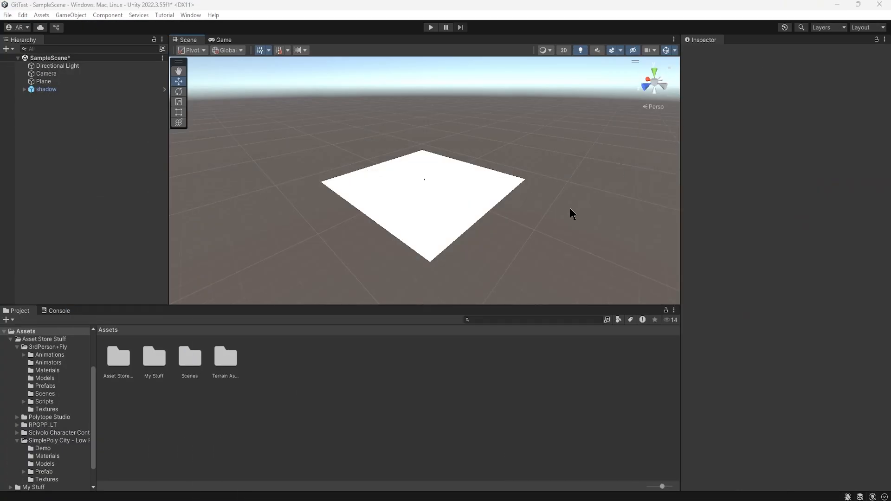
pyautogui.doubleClick(155, 352)
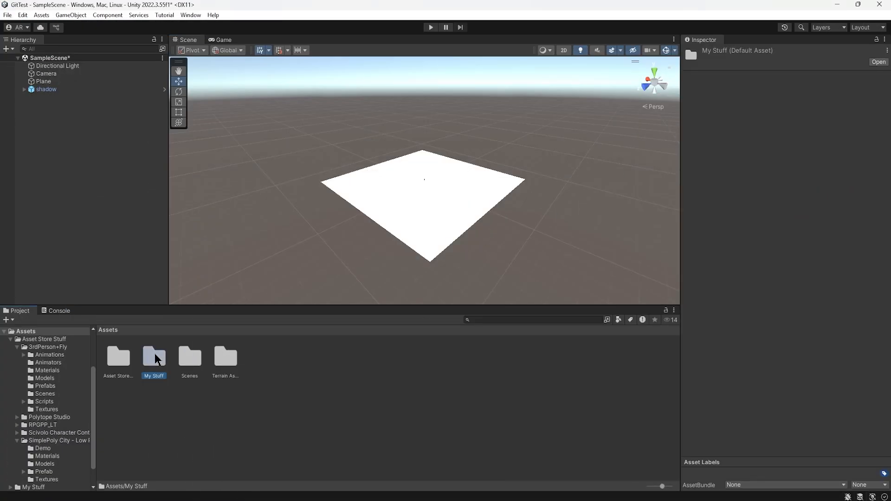
pyautogui.click(301, 360)
pyautogui.doubleClick(301, 359)
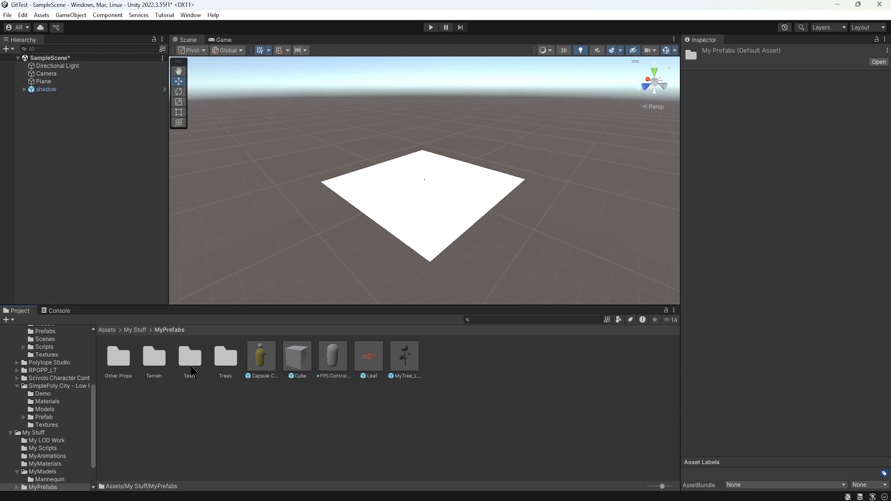
pyautogui.click(139, 330)
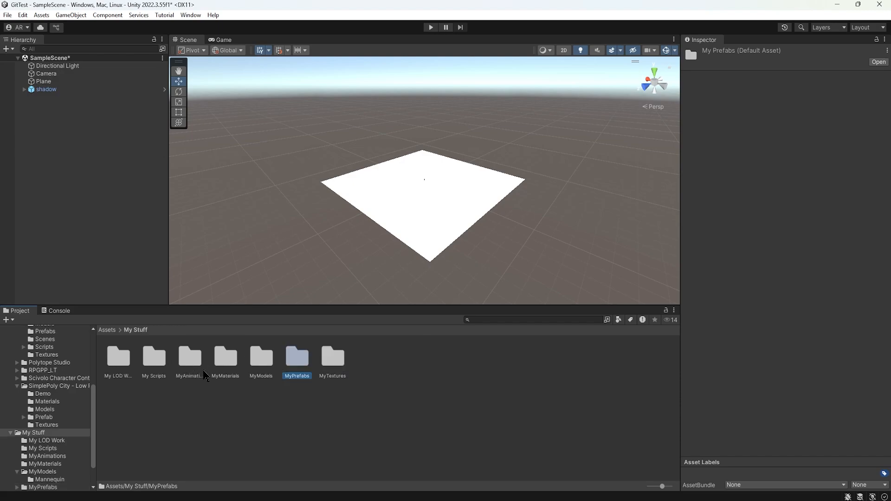
pyautogui.doubleClick(261, 359)
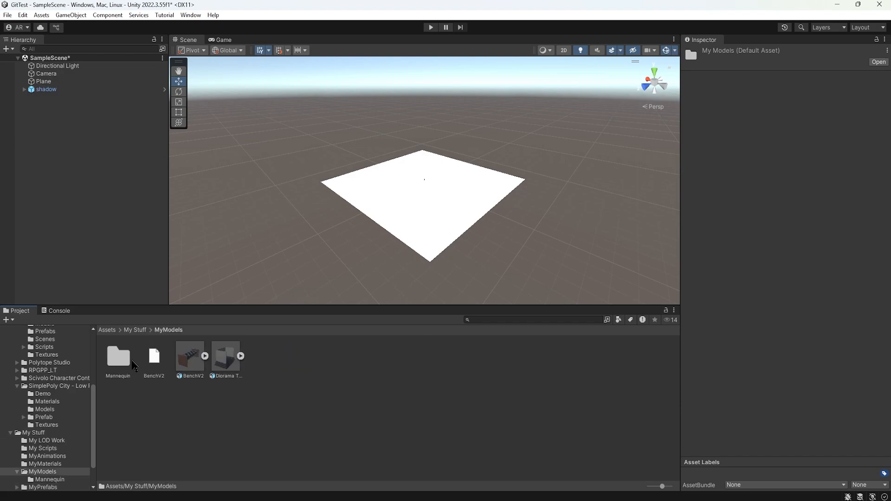
pyautogui.doubleClick(118, 356)
pyautogui.click(228, 370)
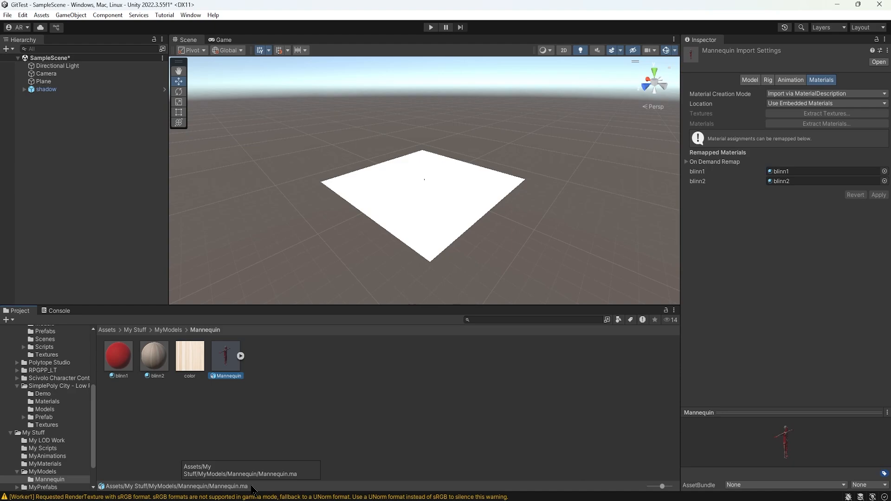
# Switch to File Explorer and locate the source file Mannequin.ma in the Sample Work Mannequin folder.
pyautogui.hotkey('alt', 'Tab')
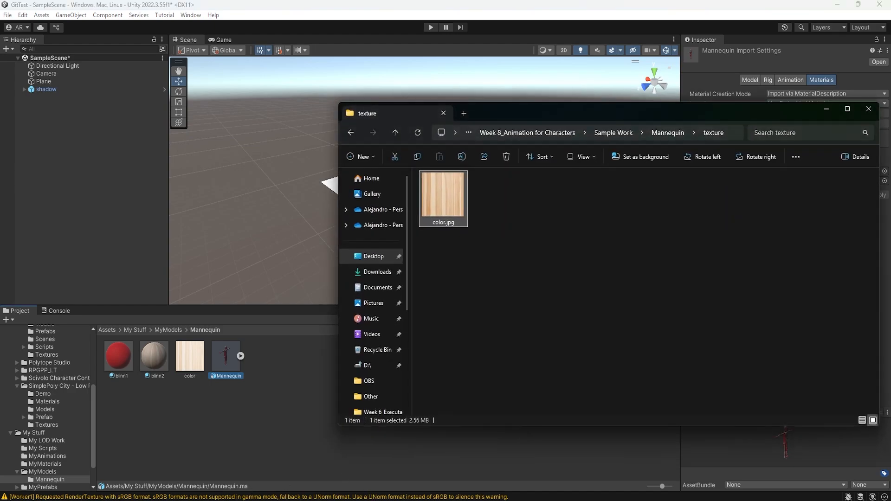
pyautogui.click(668, 133)
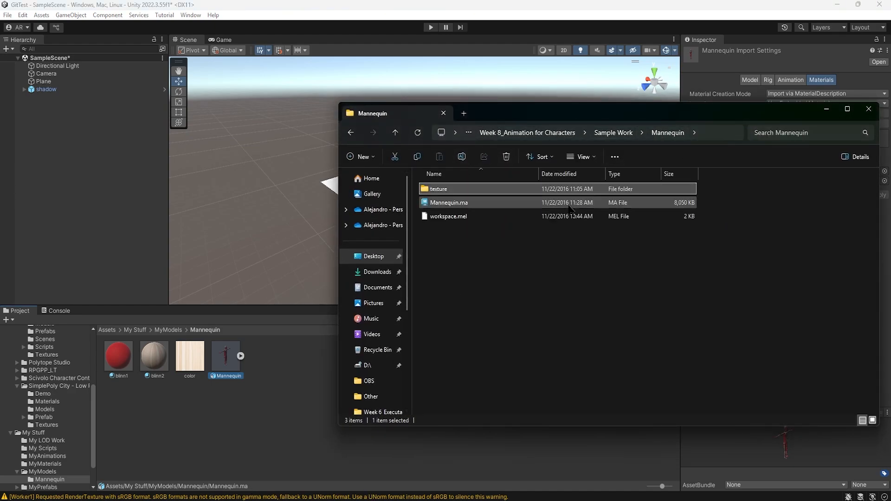
pyautogui.click(475, 206)
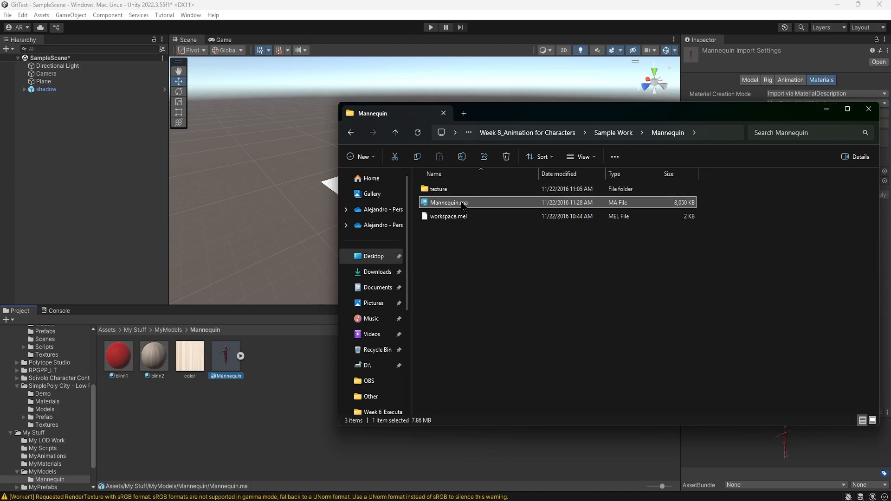
pyautogui.moveTo(465, 206); pyautogui.dragTo(297, 395)
pyautogui.moveTo(293, 365); pyautogui.dragTo(469, 205)
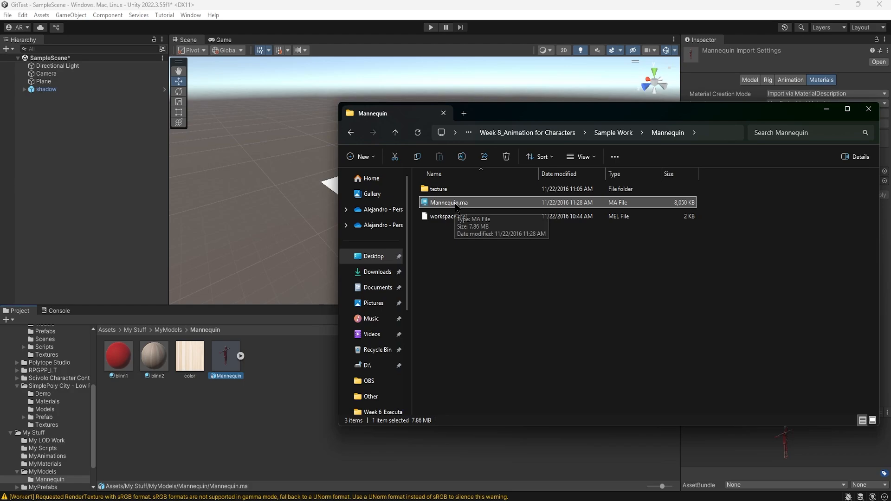
pyautogui.moveTo(446, 203); pyautogui.dragTo(483, 204)
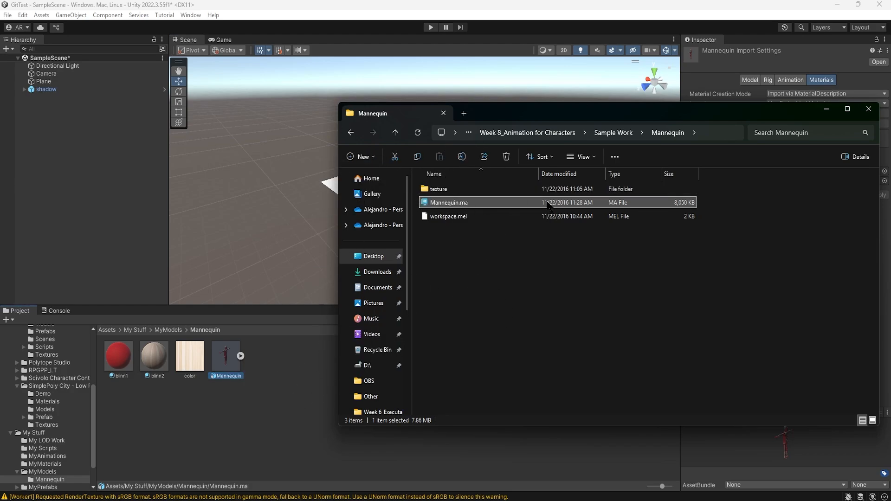
# Return to Unity, enlarge the Mannequin model's preview and view the blinn2 material's settings.
pyautogui.click(826, 108)
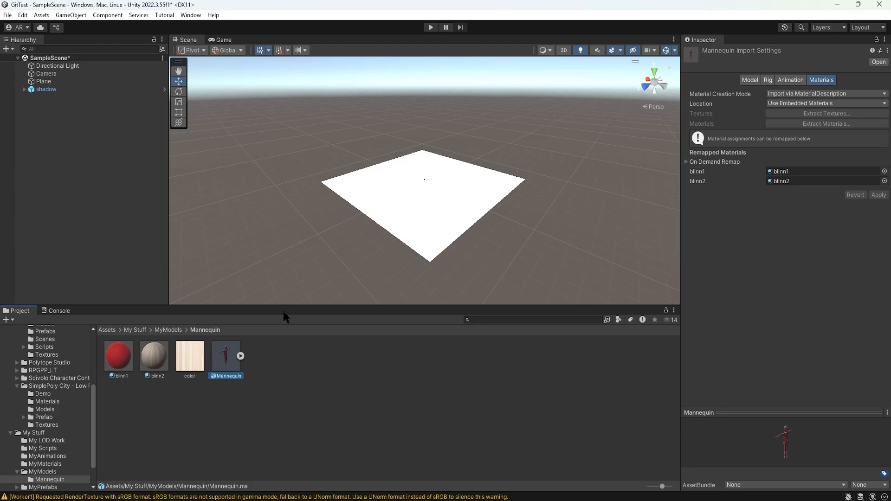
pyautogui.moveTo(777, 441); pyautogui.dragTo(788, 301)
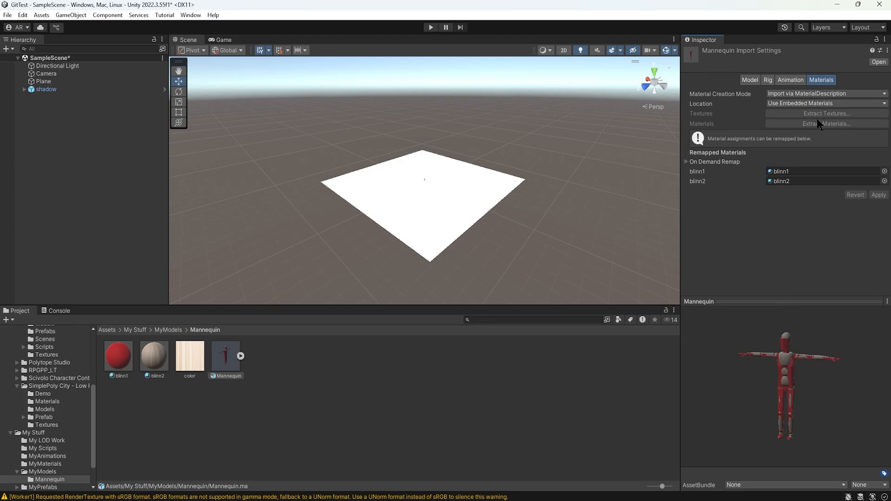
pyautogui.click(154, 356)
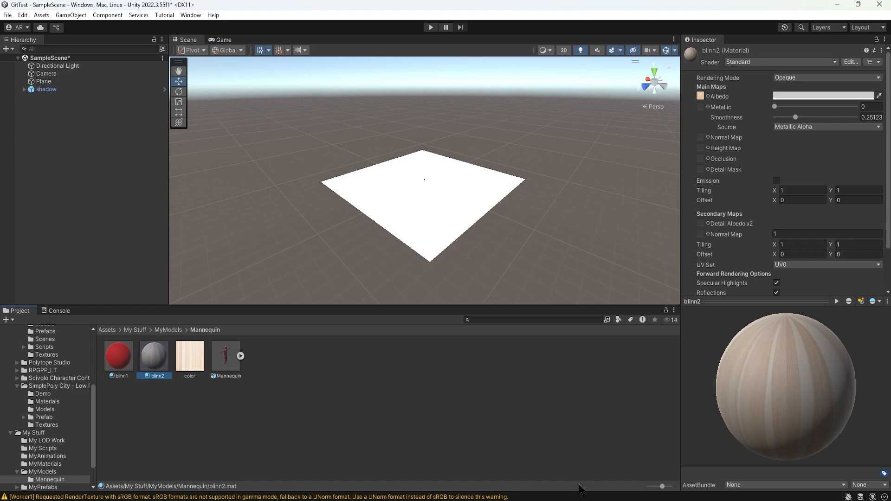
# Switch to Maya and hide the PolyBoxes layer so only the wooden mannequin is displayed.
pyautogui.hotkey('alt', 'Tab')
pyautogui.moveTo(353, 244)
pyautogui.keyDown('alt'); pyautogui.mouseDown()
pyautogui.moveTo(519, 227)
pyautogui.moveTo(348, 246)
pyautogui.mouseUp(); pyautogui.keyUp('alt')
pyautogui.click(765, 383)
pyautogui.keyDown('alt'); pyautogui.moveTo(546, 293); pyautogui.dragTo(504, 282); pyautogui.keyUp('alt')
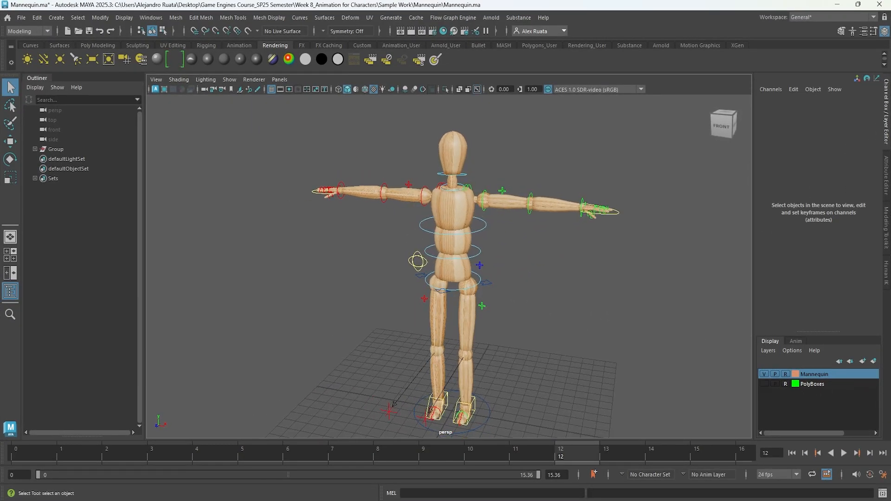
# Switch back to Unity, set the Mannequin model's rig Animation Type to Humanoid and apply the import settings.
pyautogui.click(841, 5)
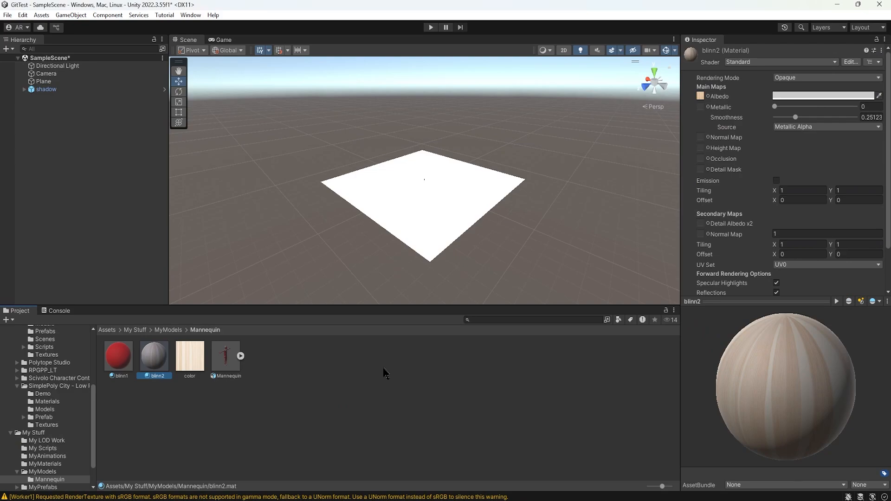
pyautogui.click(225, 359)
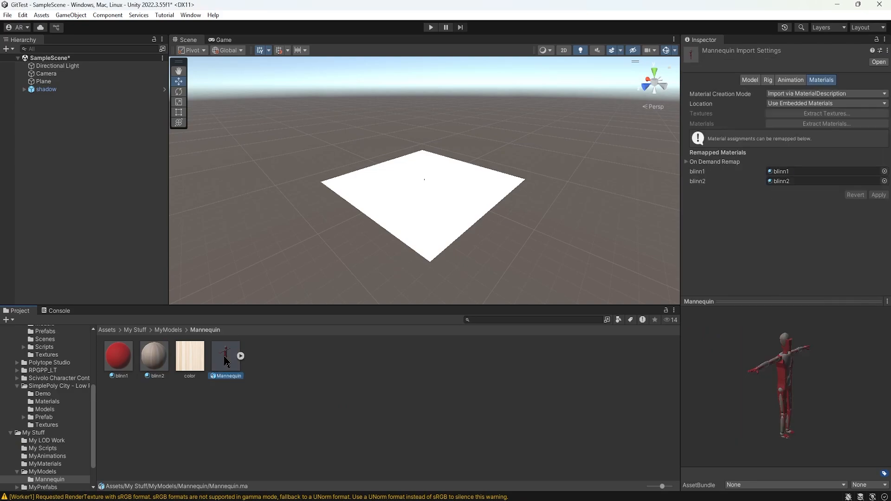
pyautogui.click(768, 80)
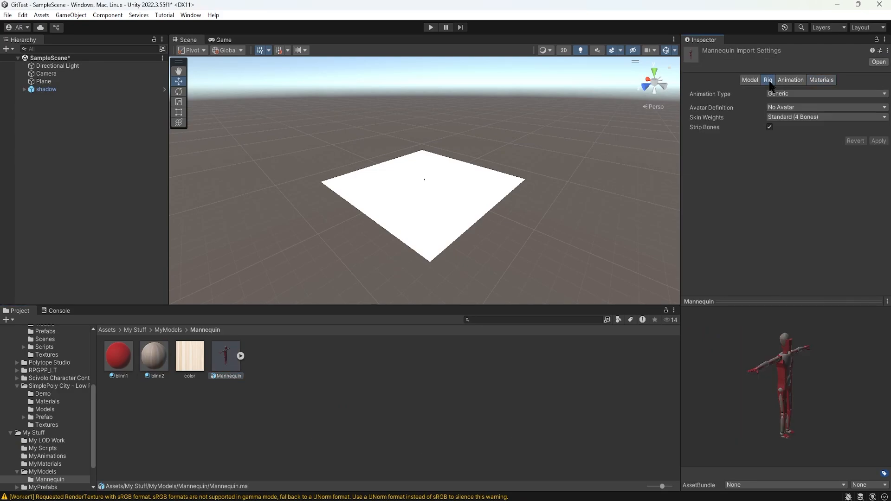
pyautogui.click(809, 94)
pyautogui.click(807, 136)
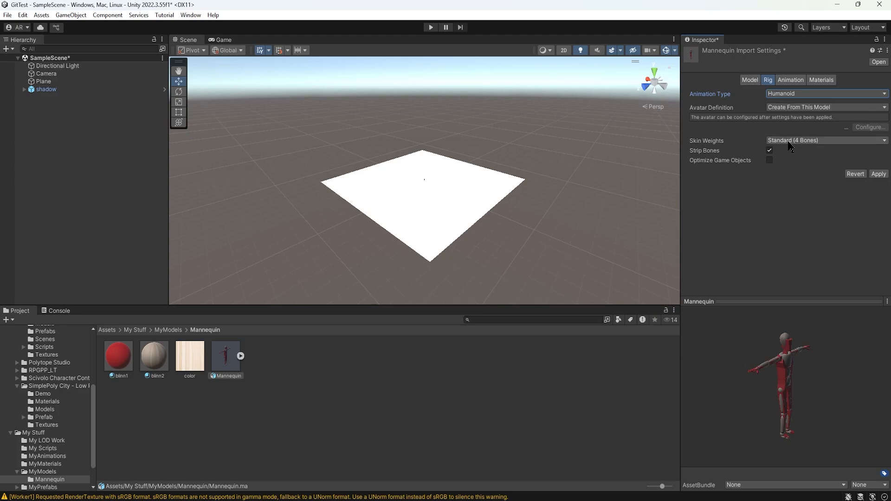
pyautogui.click(879, 175)
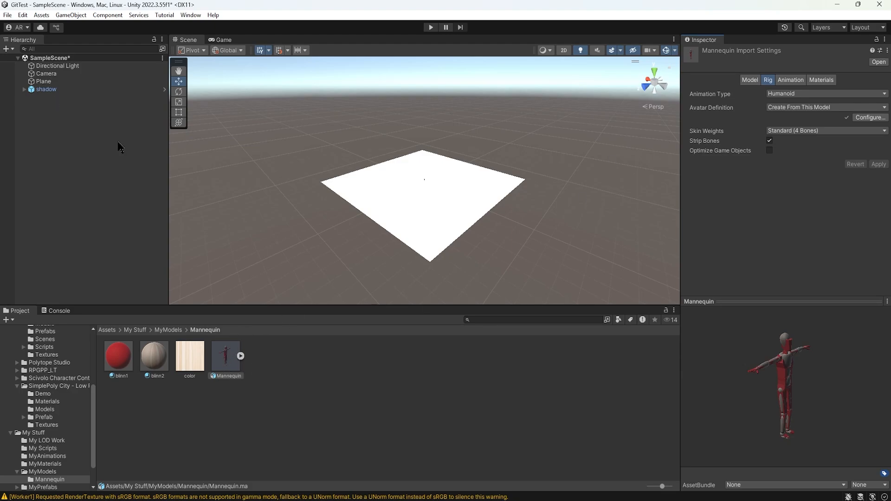
# Focus on the shadow character in the scene and move it along X to 2.87.
pyautogui.moveTo(448, 183)
pyautogui.keyDown('alt'); pyautogui.mouseDown()
pyautogui.moveTo(325, 196)
pyautogui.moveTo(621, 185)
pyautogui.moveTo(388, 193)
pyautogui.moveTo(444, 185)
pyautogui.mouseUp(); pyautogui.keyUp('alt')
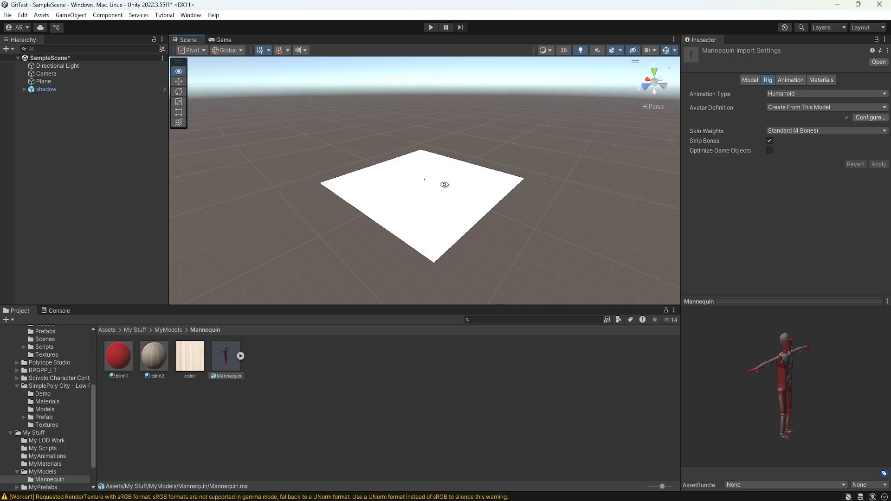
pyautogui.click(70, 89)
pyautogui.press('f')
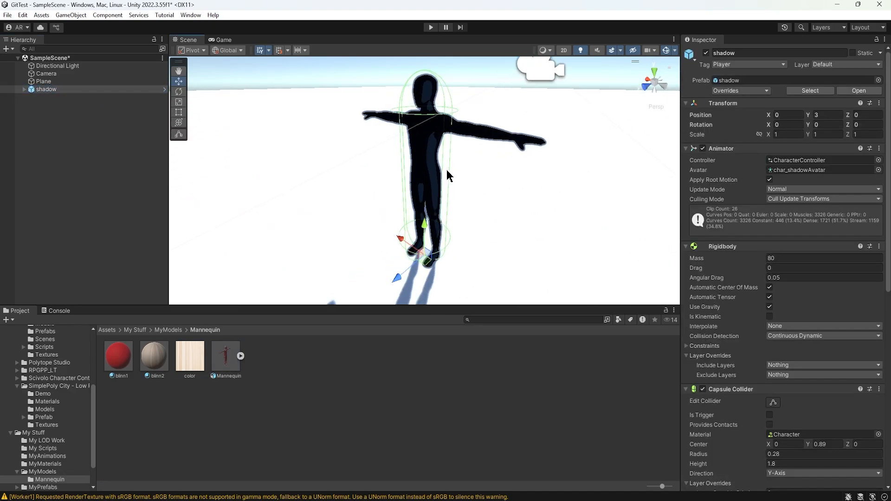
pyautogui.keyDown('alt'); pyautogui.moveTo(471, 173); pyautogui.dragTo(402, 183, button='right'); pyautogui.keyUp('alt')
pyautogui.keyDown('alt'); pyautogui.moveTo(402, 183); pyautogui.dragTo(286, 221); pyautogui.keyUp('alt')
# Place the Mannequin model in the scene beside the shadow character and scale it uniformly to about 8.65.
pyautogui.moveTo(229, 355); pyautogui.dragTo(721, 120)
pyautogui.press('r')
pyautogui.moveTo(499, 191); pyautogui.dragTo(538, 209, button='middle')
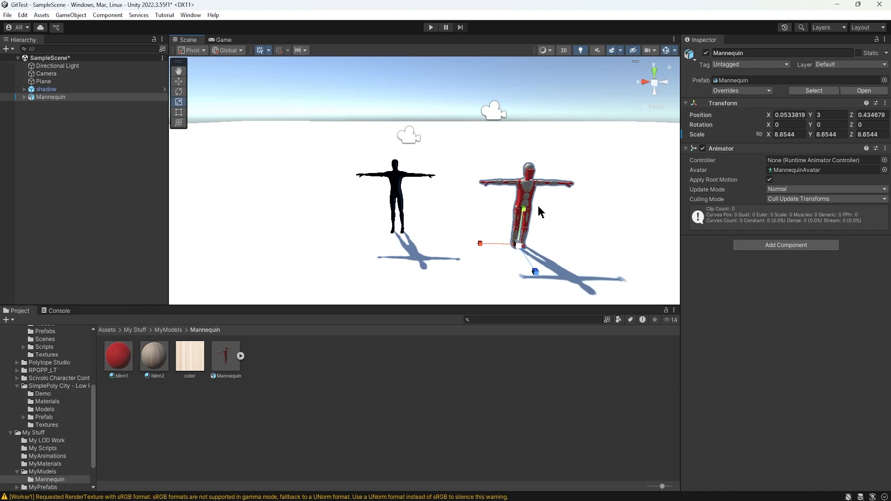
# Move the Mannequin along Z to 0.124 so it stands closer in line with the shadow character.
pyautogui.keyDown('alt'); pyautogui.moveTo(539, 209); pyautogui.dragTo(429, 280); pyautogui.keyUp('alt')
pyautogui.press('w')
pyautogui.keyDown('alt'); pyautogui.moveTo(386, 212); pyautogui.dragTo(481, 214); pyautogui.keyUp('alt')
pyautogui.moveTo(434, 182); pyautogui.dragTo(391, 182, button='middle')
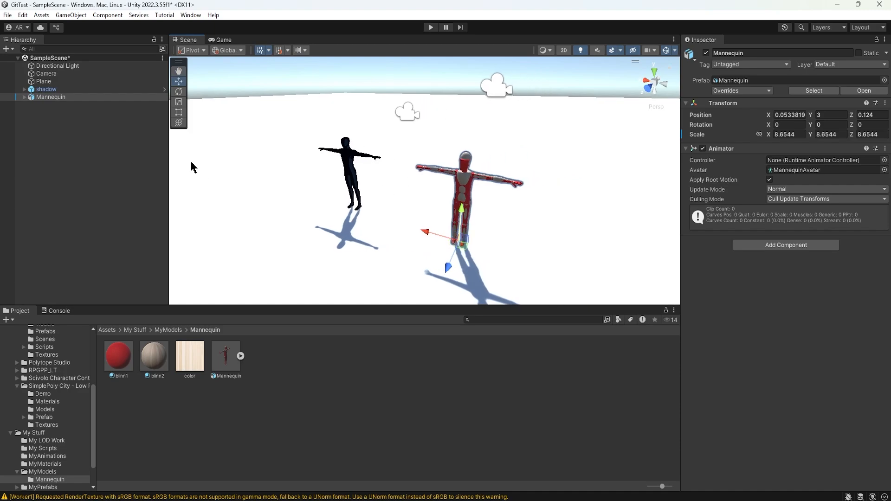
# Examine the Mannequin's red box geometry up close and compare it with the PolyBoxes layer shown and hidden in Maya.
pyautogui.keyDown('alt'); pyautogui.moveTo(546, 238); pyautogui.dragTo(392, 195); pyautogui.keyUp('alt')
pyautogui.keyDown('alt'); pyautogui.moveTo(505, 202); pyautogui.dragTo(529, 232, button='right'); pyautogui.keyUp('alt')
pyautogui.hotkey('alt', 'Tab')
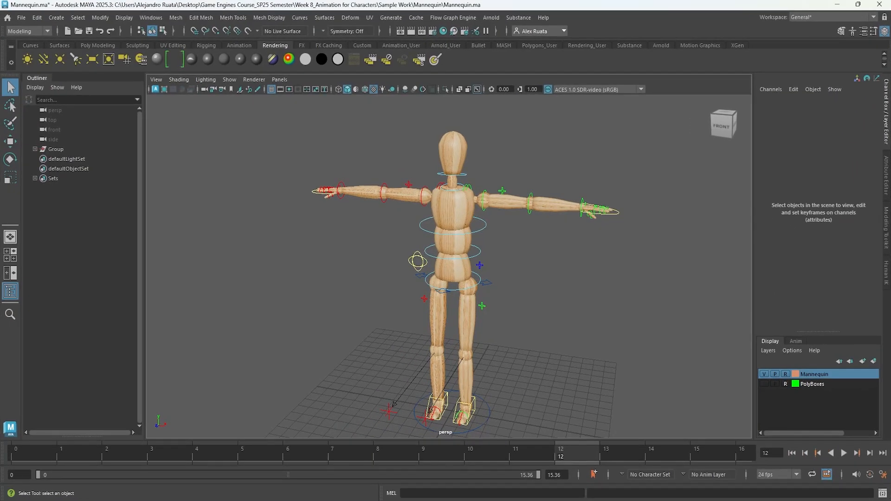
pyautogui.click(764, 385)
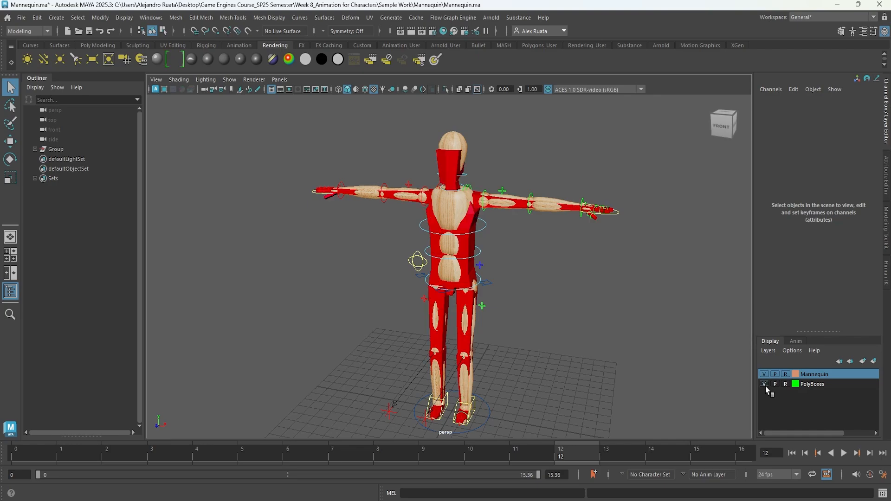
pyautogui.click(764, 384)
# Return to Unity and delete the BoxesGeometry object from the Mannequin's Geometry group.
pyautogui.click(838, 6)
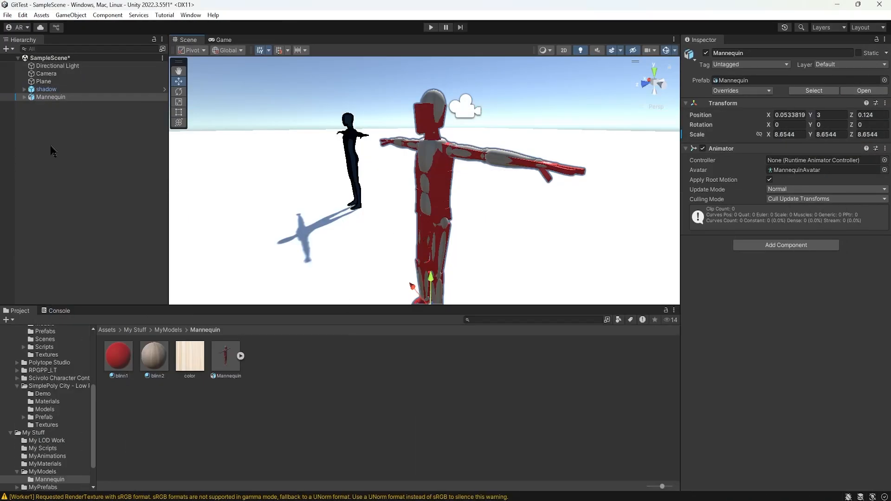
pyautogui.click(24, 97)
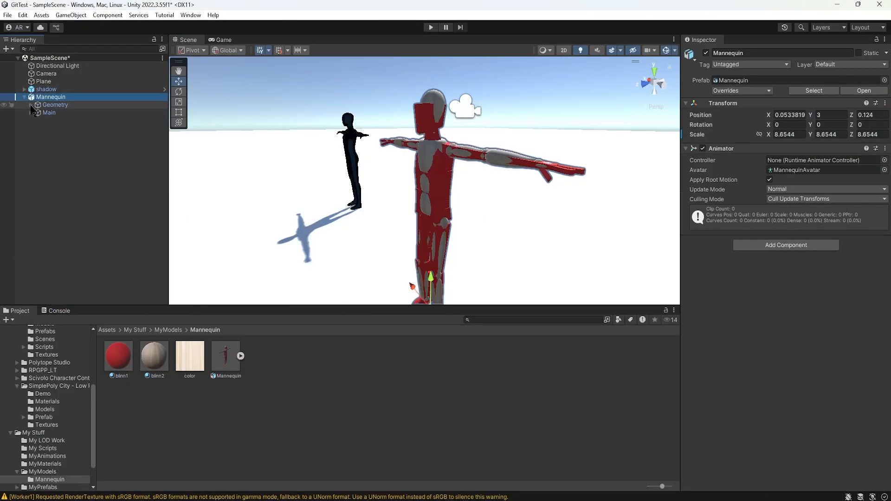
pyautogui.click(31, 105)
pyautogui.click(74, 113)
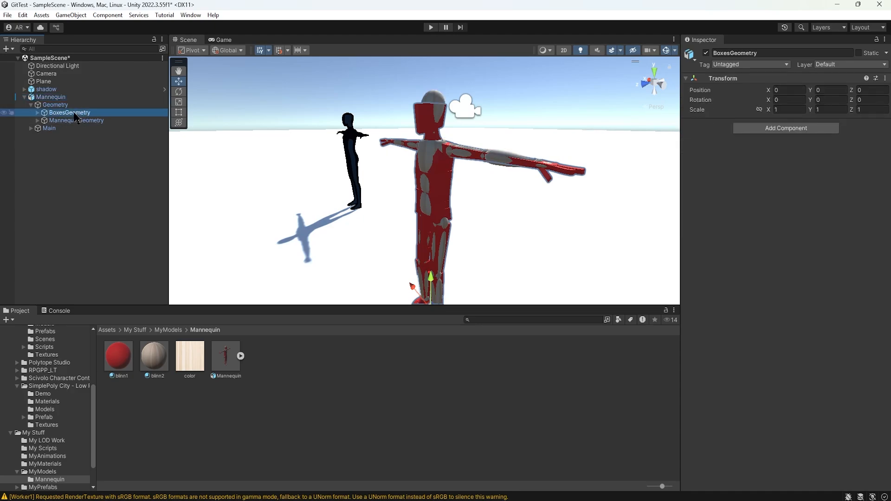
pyautogui.press('Delete')
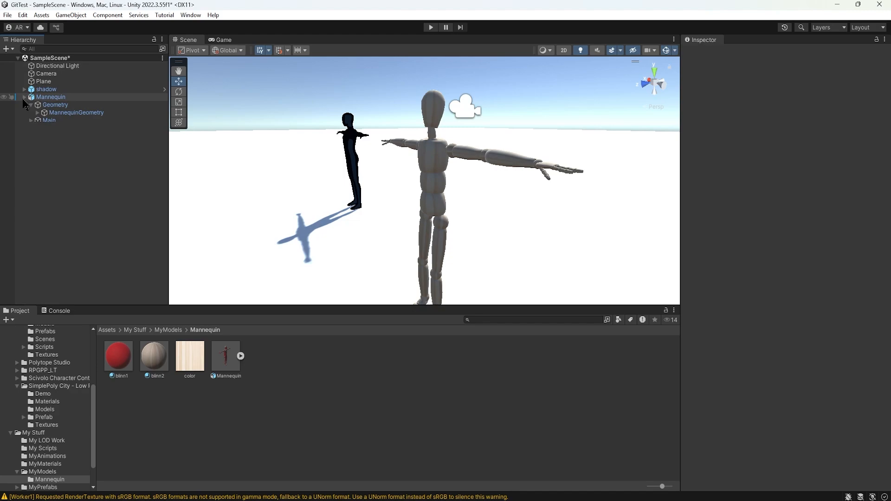
# Compare the Mannequin with the shadow character and select the shadow character to view its components.
pyautogui.keyDown('alt'); pyautogui.moveTo(400, 173); pyautogui.dragTo(535, 183); pyautogui.keyUp('alt')
pyautogui.moveTo(491, 173); pyautogui.dragTo(473, 171, button='middle')
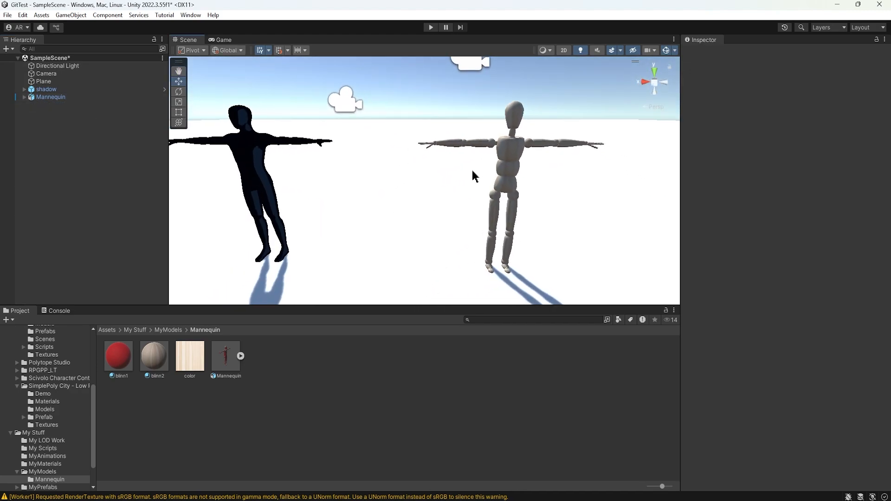
pyautogui.keyDown('alt'); pyautogui.moveTo(474, 176); pyautogui.dragTo(435, 189); pyautogui.keyUp('alt')
pyautogui.click(246, 163)
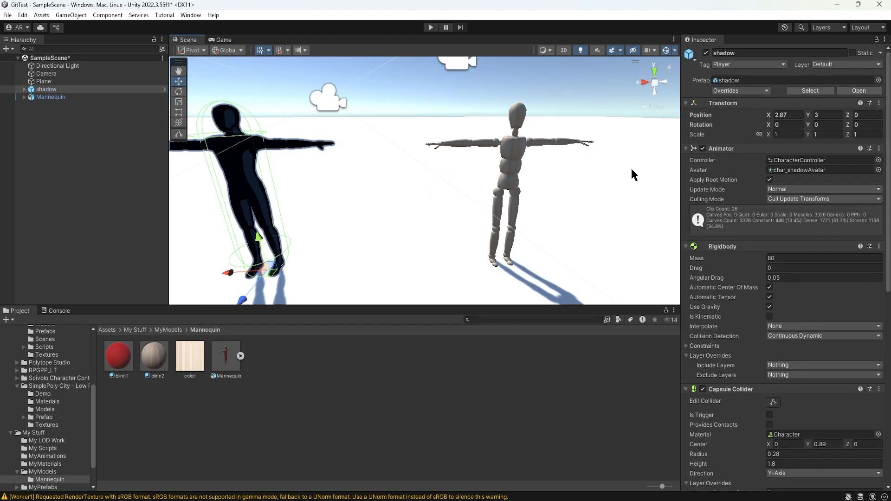
# Assign CharacterController as the Mannequin's Animator controller, matching the shadow character.
pyautogui.moveTo(312, 192); pyautogui.dragTo(334, 201, button='middle')
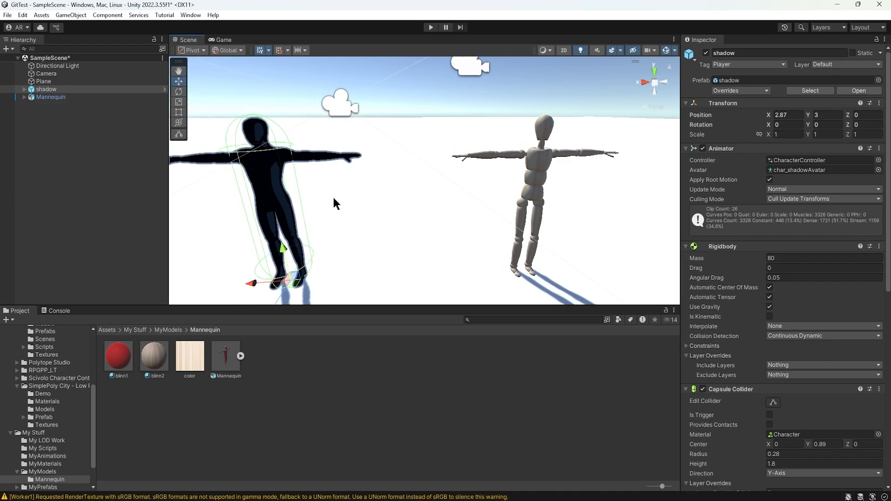
pyautogui.click(541, 172)
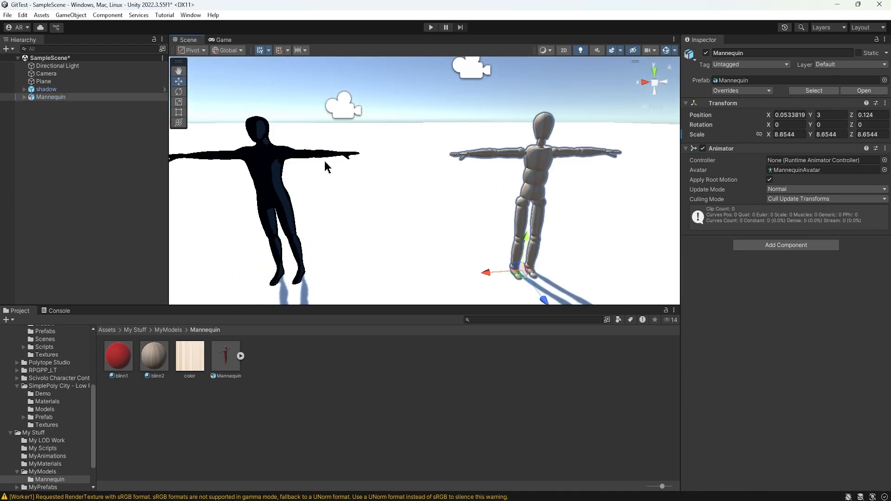
pyautogui.click(285, 158)
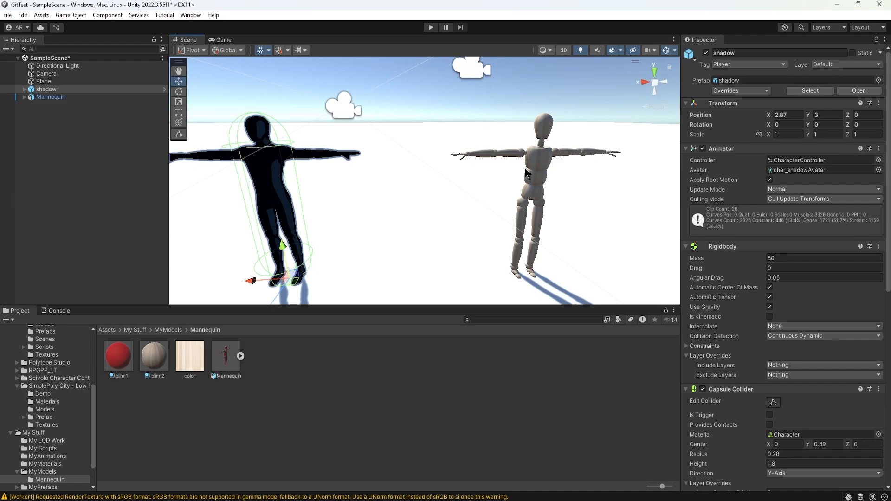
pyautogui.click(555, 170)
pyautogui.click(885, 160)
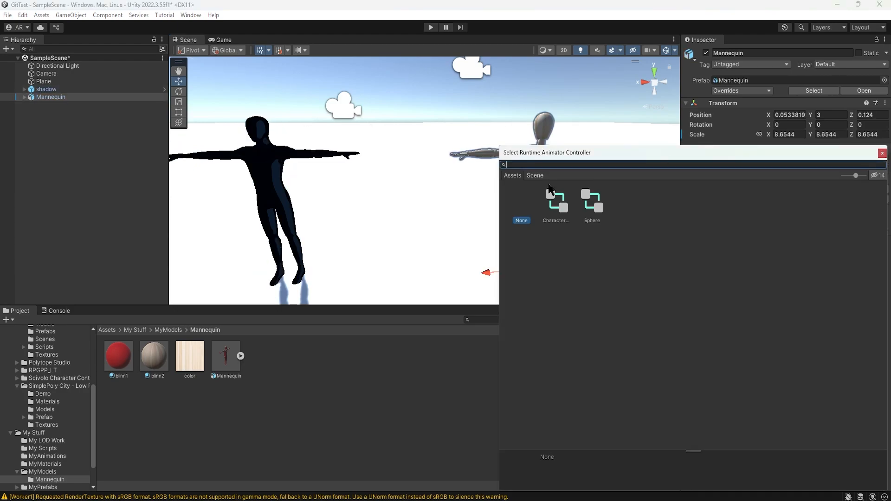
pyautogui.doubleClick(566, 209)
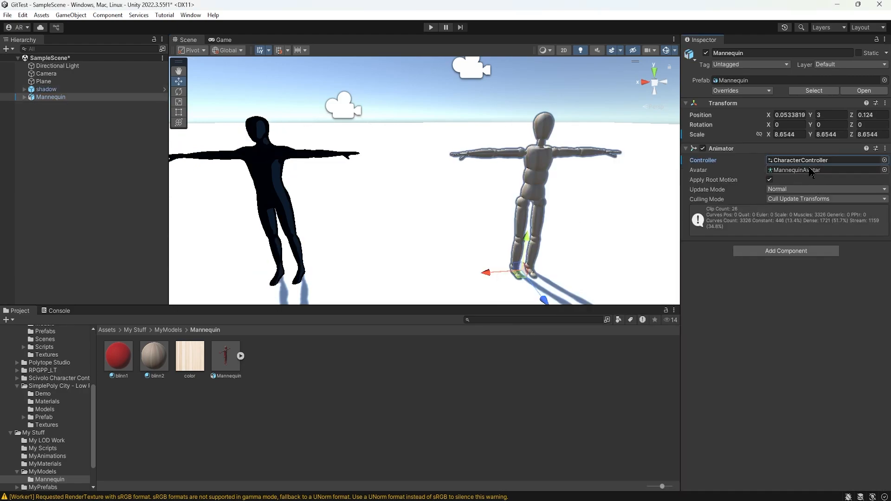
# Add a Rigidbody component to the Mannequin and set its mass to 80.
pyautogui.click(308, 169)
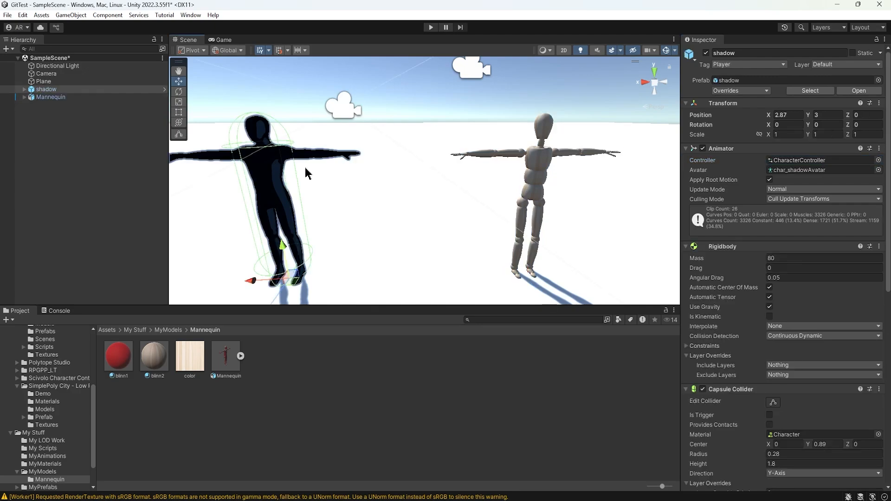
pyautogui.click(542, 160)
pyautogui.click(789, 251)
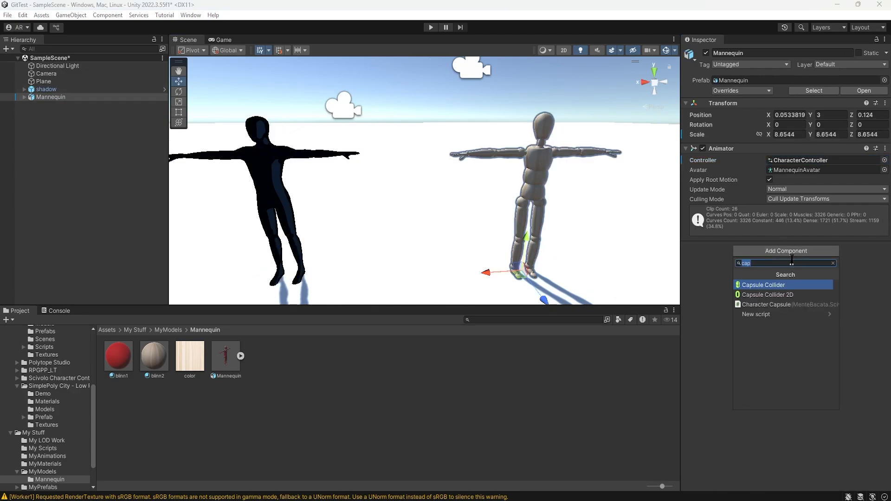
pyautogui.write('rigi')
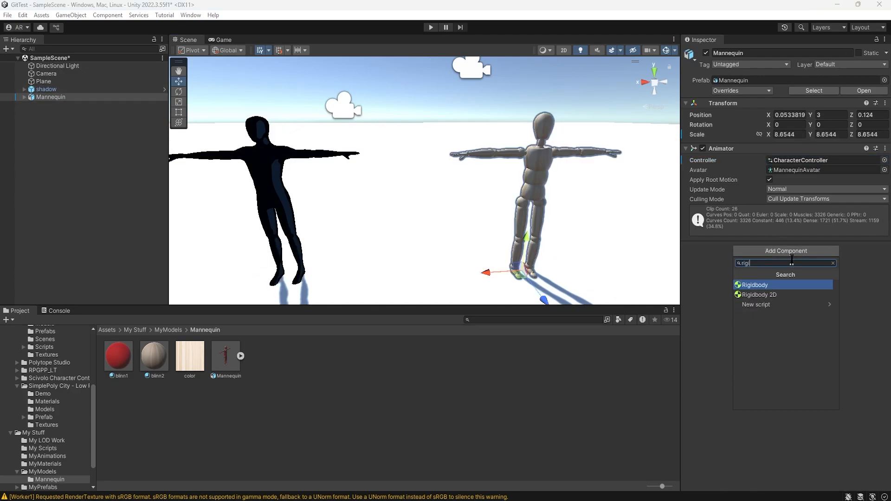
pyautogui.click(776, 286)
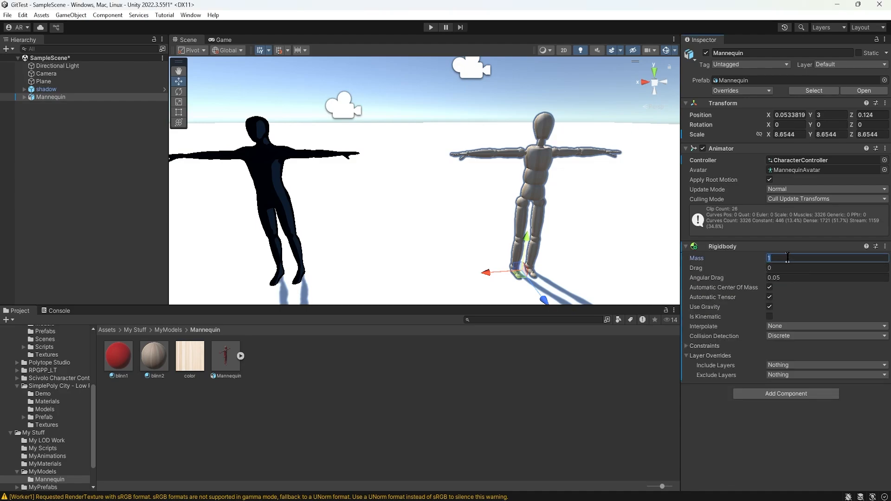
# Check the shadow character's Rigidbody and set the Mannequin's collision detection to Continuous Dynamic.
pyautogui.click(272, 183)
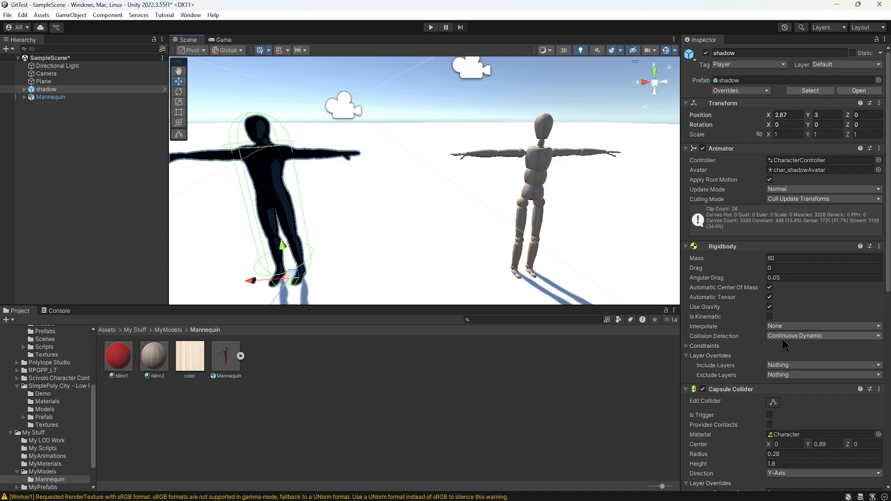
pyautogui.click(539, 168)
pyautogui.click(816, 337)
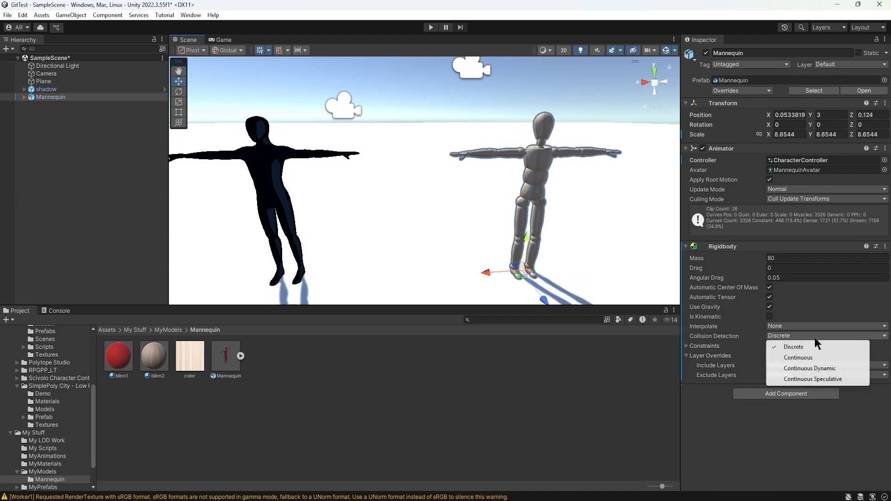
pyautogui.click(821, 369)
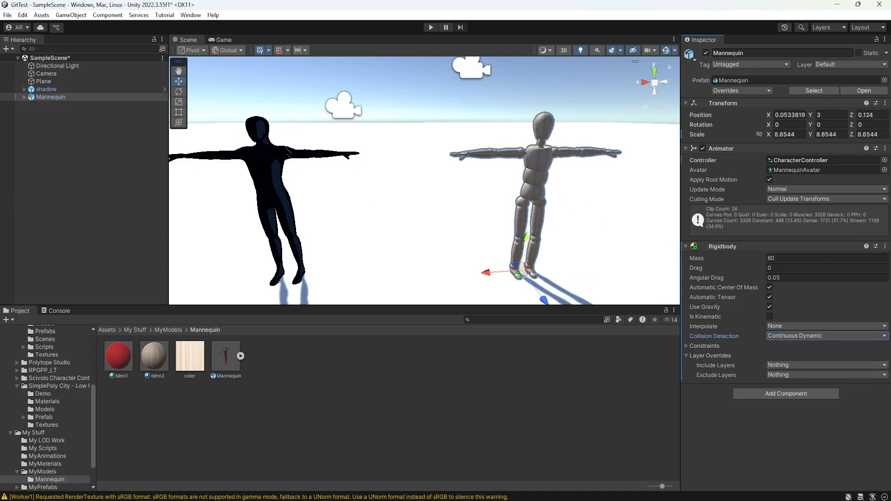
# Freeze the Mannequin's Rigidbody rotation on X, Y and Z, as on the shadow character.
pyautogui.click(286, 150)
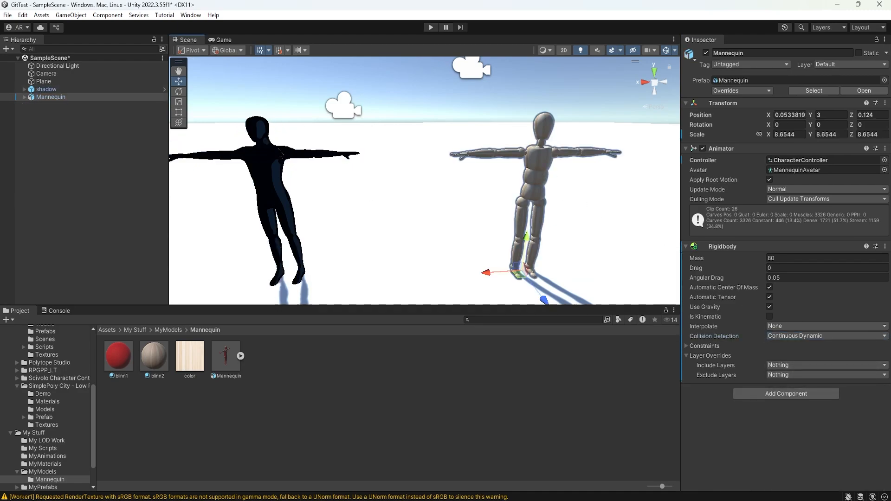
pyautogui.click(691, 346)
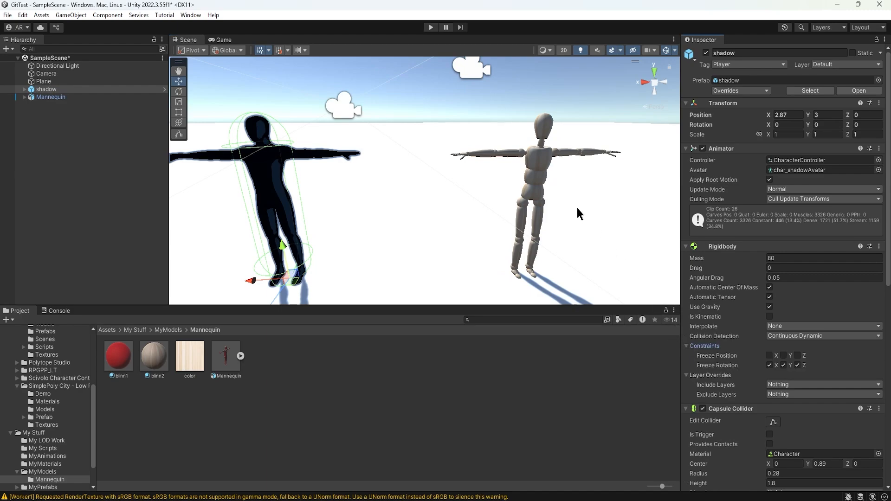
pyautogui.click(546, 173)
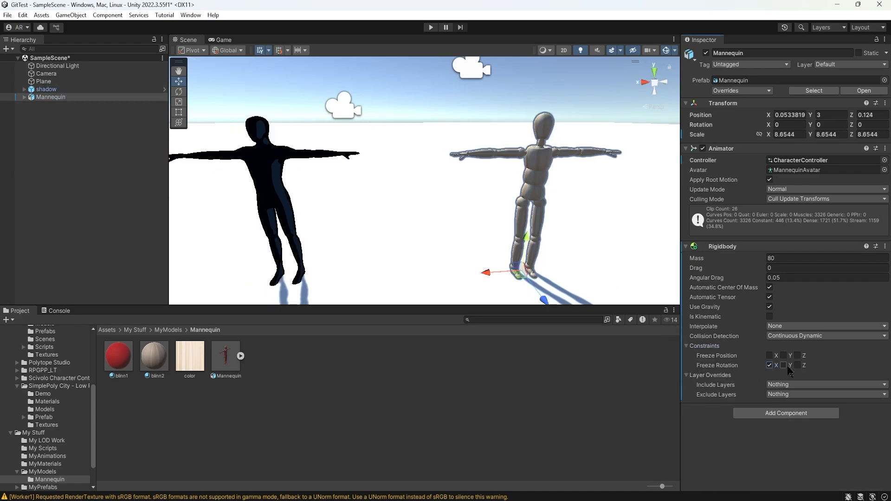
# Review the shadow character's remaining components and add a Capsule Collider to the Mannequin.
pyautogui.click(293, 215)
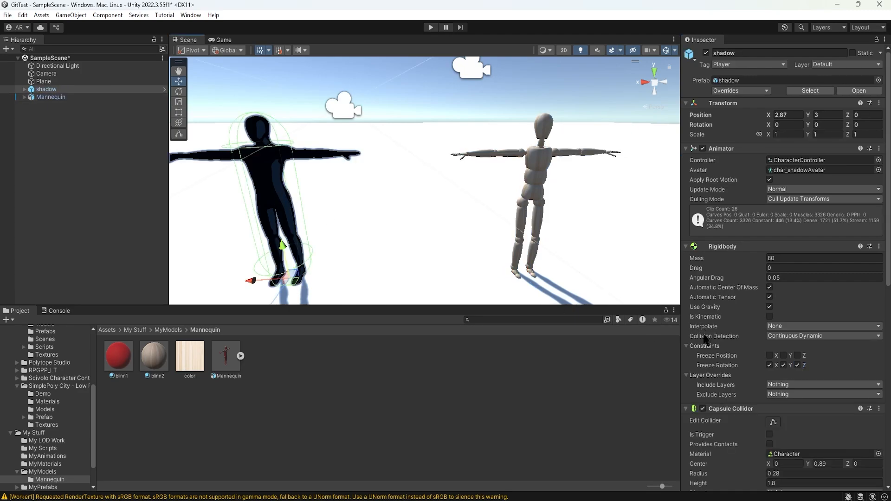
pyautogui.scroll(-4, 704, 335)
pyautogui.click(544, 168)
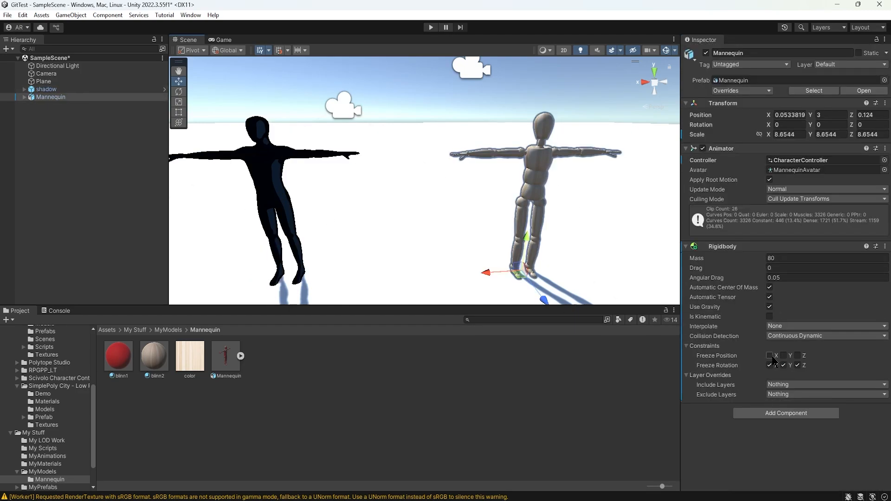
pyautogui.click(793, 413)
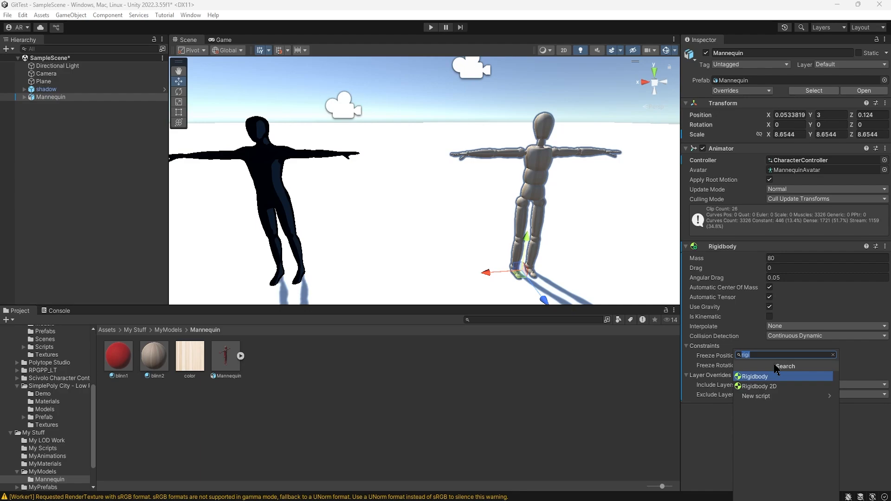
pyautogui.write('c')
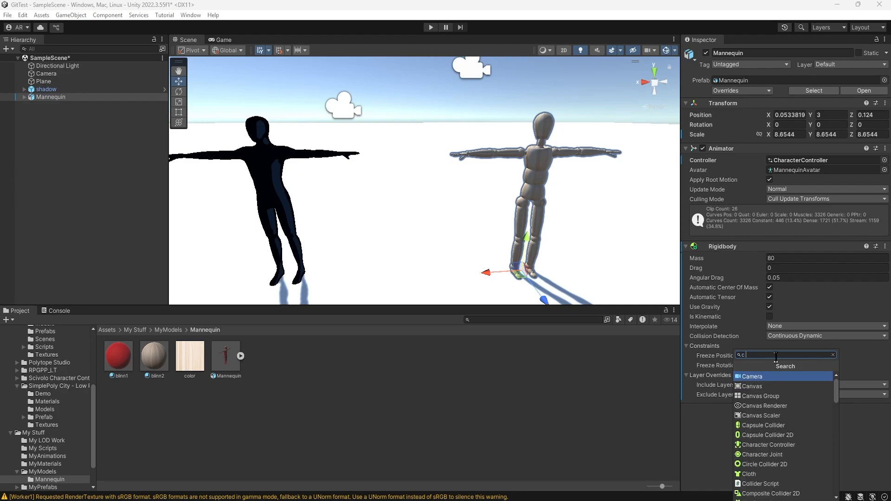
pyautogui.write('aps')
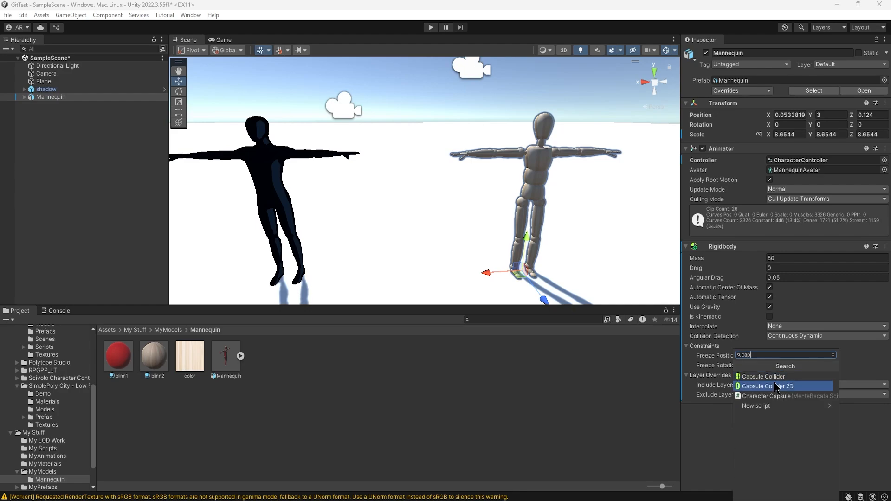
pyautogui.click(774, 381)
# Reduce the Mannequin's Capsule Collider to a radius of 0.02 and a height of 0.44.
pyautogui.click(715, 375)
pyautogui.moveTo(534, 195); pyautogui.dragTo(465, 200, button='middle')
pyautogui.scroll(-3, 717, 388)
pyautogui.moveTo(701, 403); pyautogui.dragTo(692, 405)
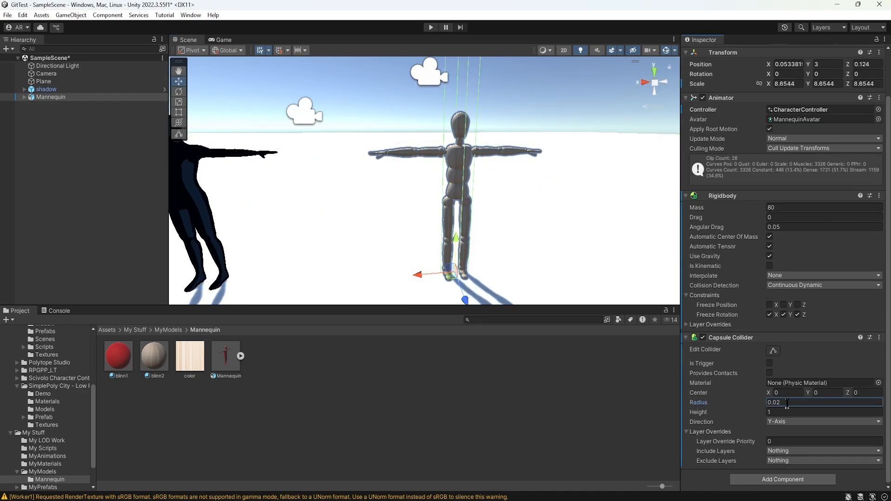
pyautogui.keyDown('alt'); pyautogui.moveTo(473, 232); pyautogui.dragTo(451, 235); pyautogui.keyUp('alt')
pyautogui.moveTo(696, 412); pyautogui.dragTo(687, 416)
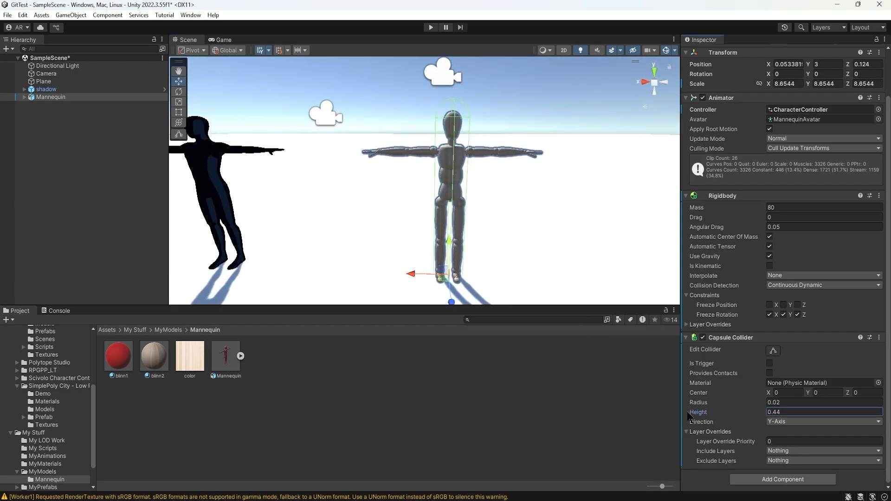
# In a side view, edit the capsule to span from the Mannequin's feet to its head, about 0.208 high with center Y about 0.104.
pyautogui.click(656, 83)
pyautogui.click(662, 83)
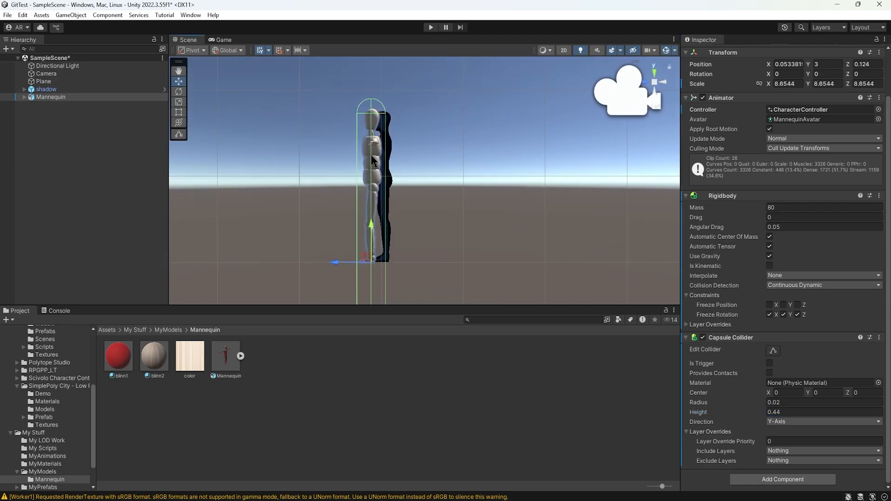
pyautogui.scroll(-5, 375, 162)
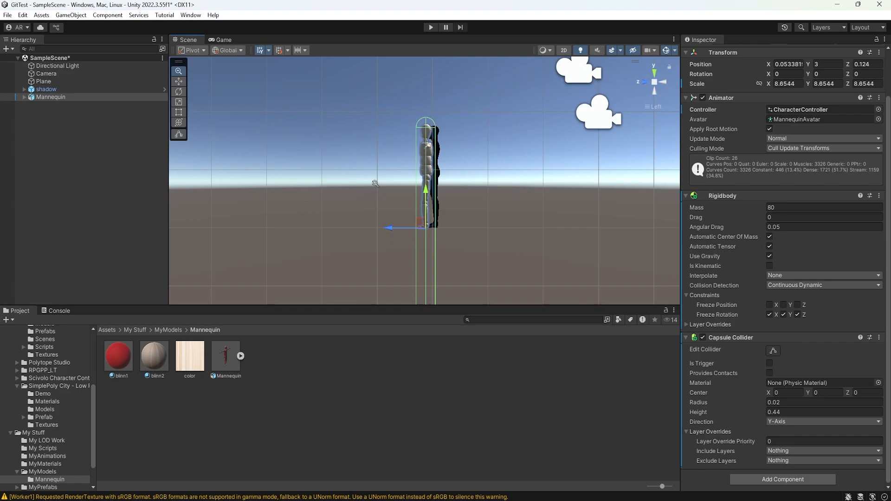
pyautogui.scroll(-3, 375, 184)
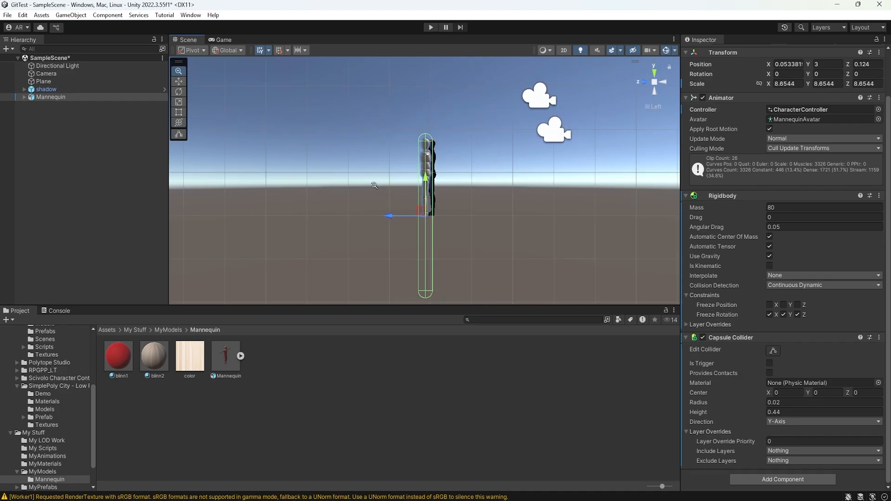
pyautogui.click(777, 354)
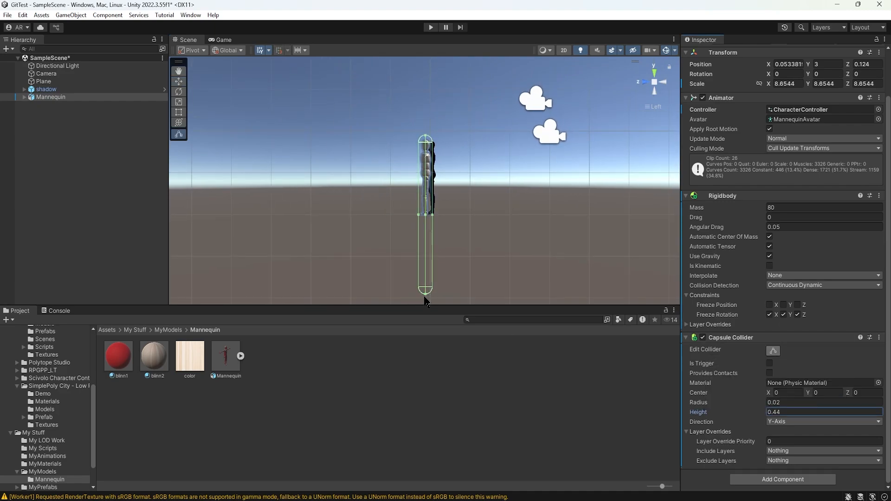
pyautogui.moveTo(425, 298); pyautogui.dragTo(442, 215)
pyautogui.scroll(8, 431, 219)
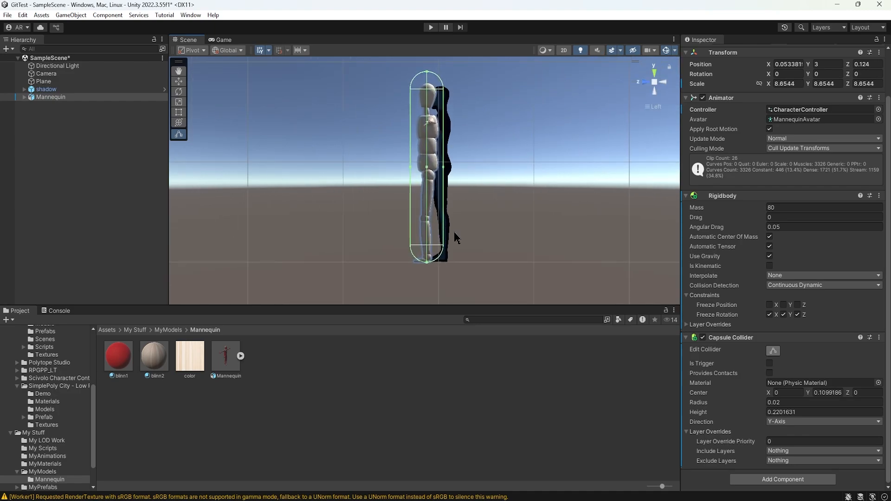
pyautogui.moveTo(445, 86); pyautogui.dragTo(447, 97)
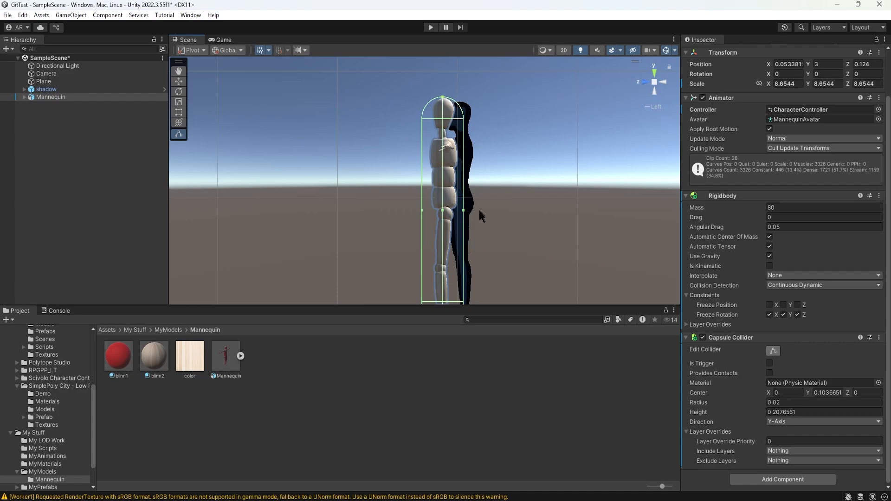
# Set the Mannequin's Capsule Collider radius to 0.013 so it fits closely around the body.
pyautogui.click(791, 401)
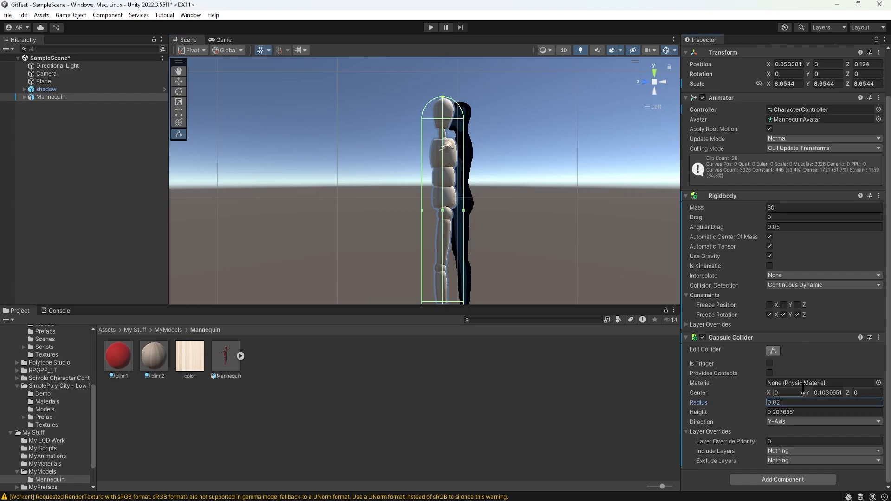
pyautogui.press('BackSpace')
pyautogui.write('1')
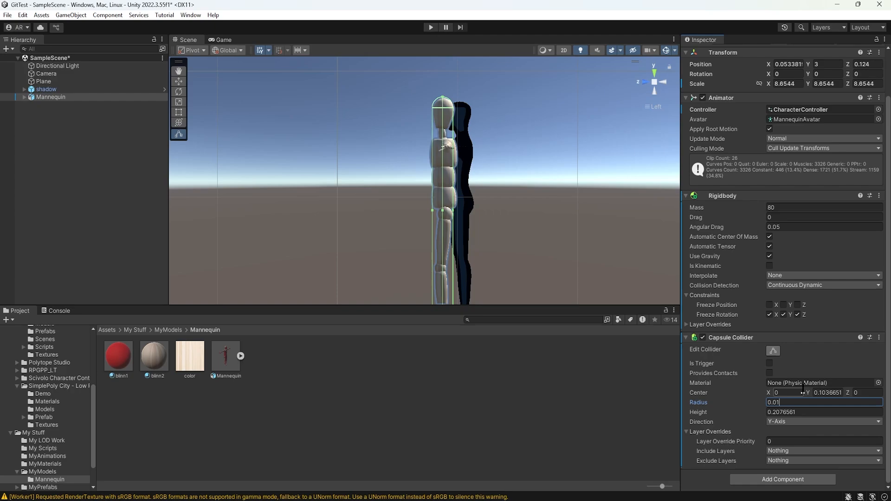
pyautogui.write('5')
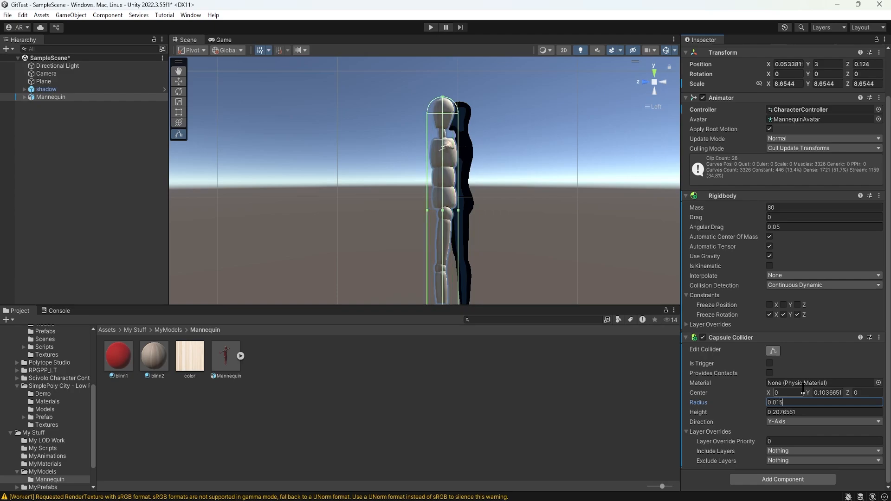
pyautogui.press('BackSpace')
pyautogui.write('3')
pyautogui.press('BackSpace')
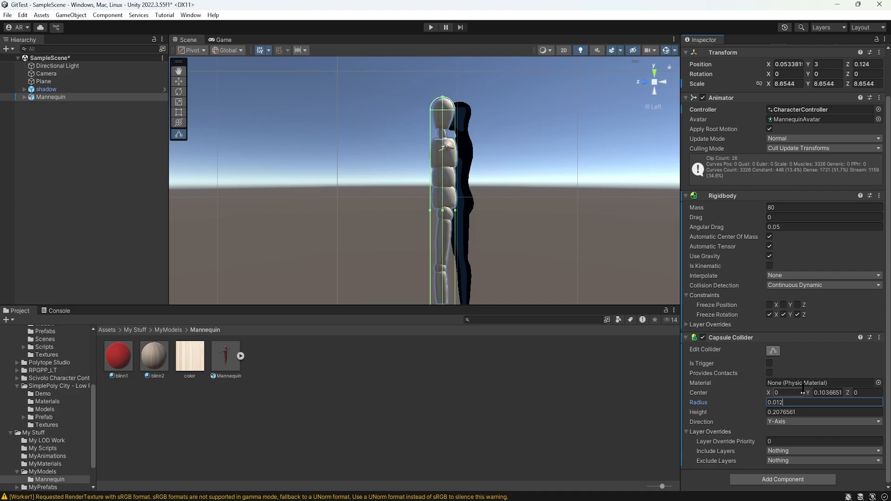
pyautogui.write('2')
pyautogui.press('BackSpace')
pyautogui.write('3')
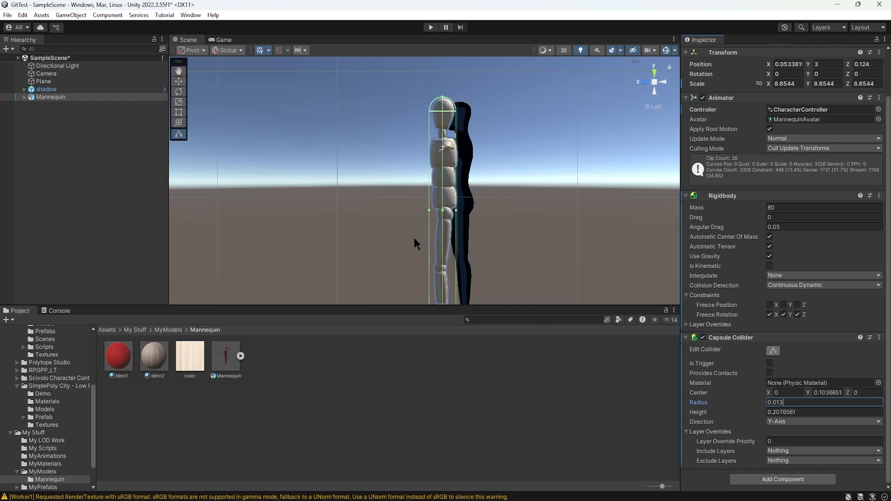
# Inspect the Mannequin's collider from other angles and select the shadow character to view its Capsule Collider settings.
pyautogui.click(655, 82)
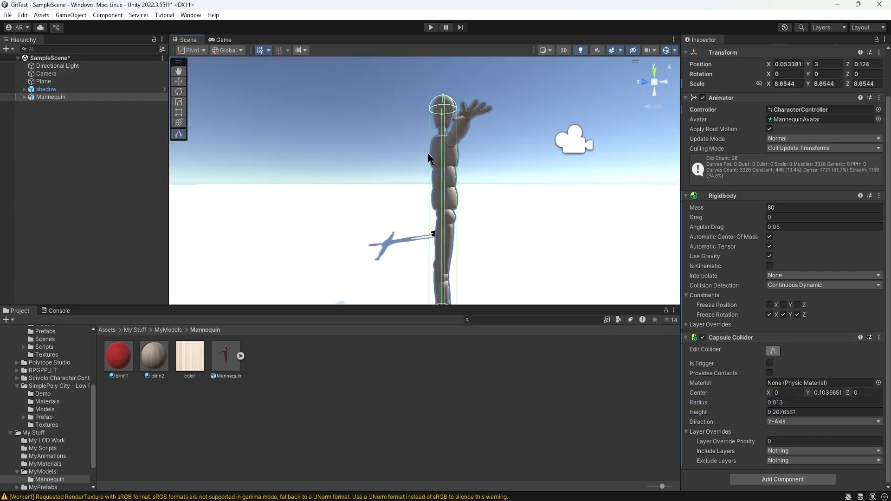
pyautogui.keyDown('alt'); pyautogui.moveTo(450, 153); pyautogui.dragTo(575, 209); pyautogui.keyUp('alt')
pyautogui.moveTo(534, 195); pyautogui.dragTo(487, 200, button='middle')
pyautogui.keyDown('alt'); pyautogui.moveTo(490, 210); pyautogui.dragTo(523, 205); pyautogui.keyUp('alt')
pyautogui.moveTo(364, 180); pyautogui.dragTo(436, 182, button='middle')
pyautogui.click(297, 153)
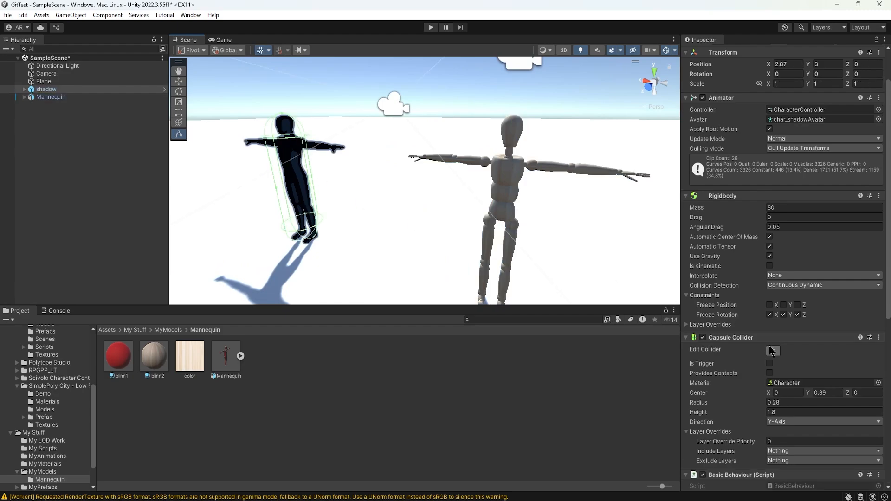
# Examine the shadow character's behaviour script components and return to the Mannequin.
pyautogui.scroll(-5, 733, 353)
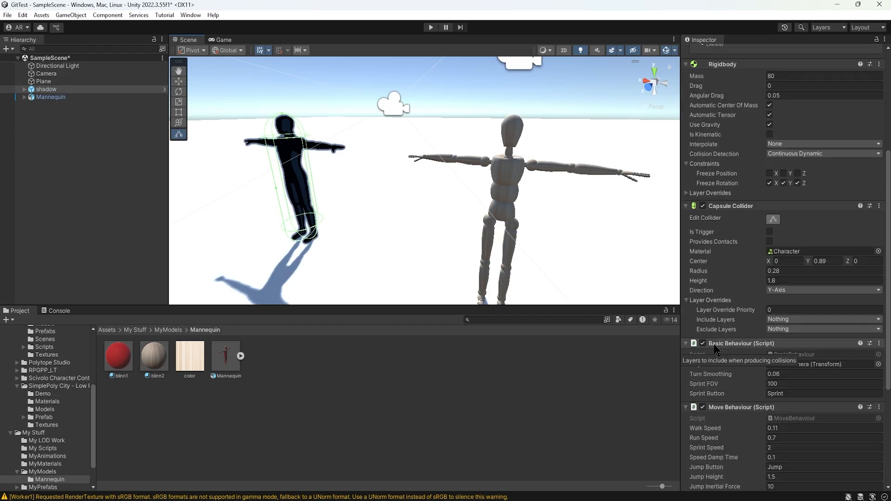
pyautogui.scroll(-1, 716, 349)
pyautogui.click(509, 171)
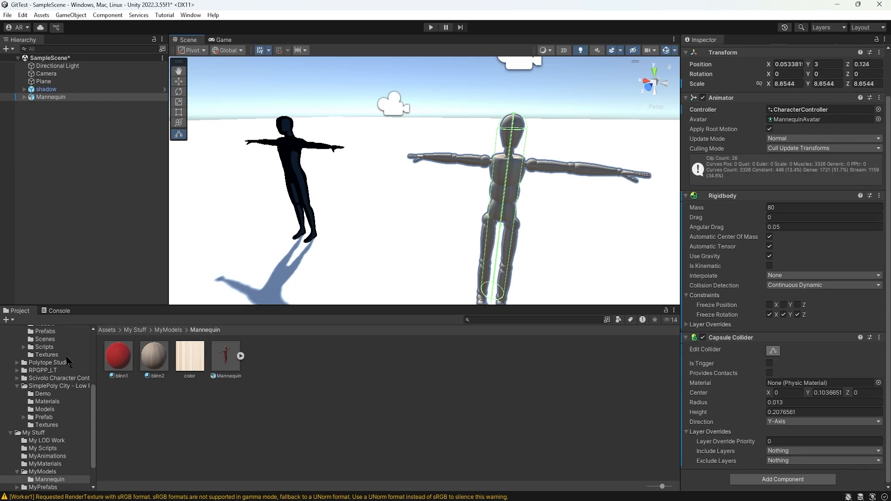
# Lock the Inspector on the Mannequin and open the PlayerScripts folder within the 3rdPerson+Fly asset's Scripts.
pyautogui.scroll(4, 68, 360)
pyautogui.click(47, 380)
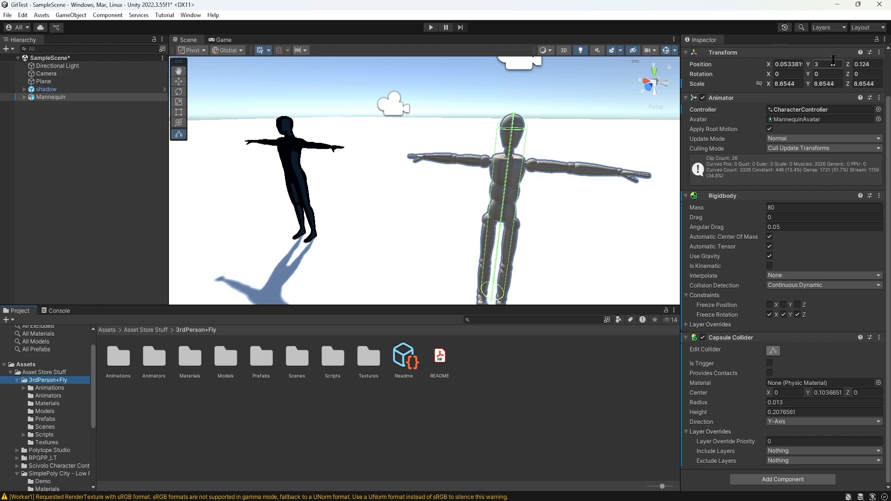
pyautogui.scroll(2, 740, 183)
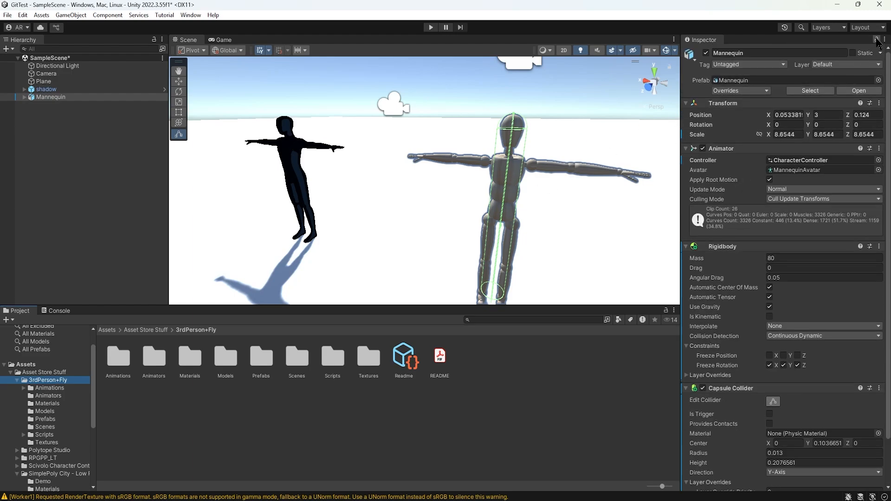
pyautogui.scroll(-2, 769, 238)
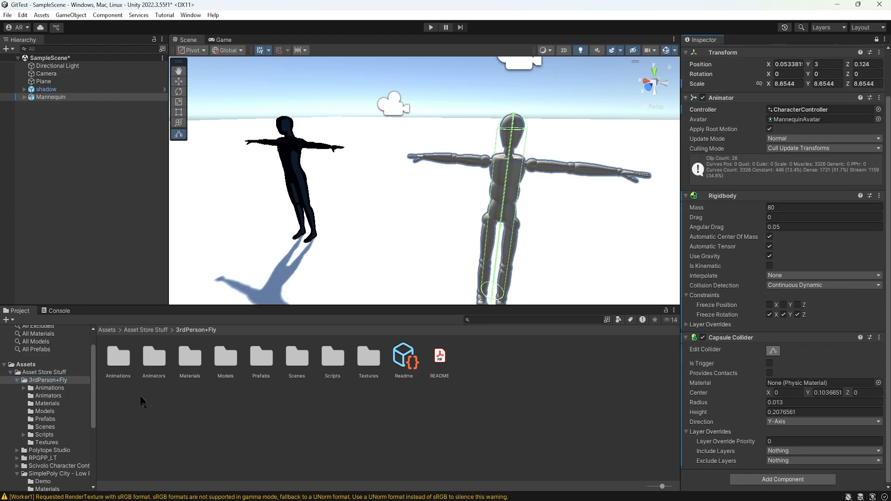
pyautogui.doubleClick(332, 358)
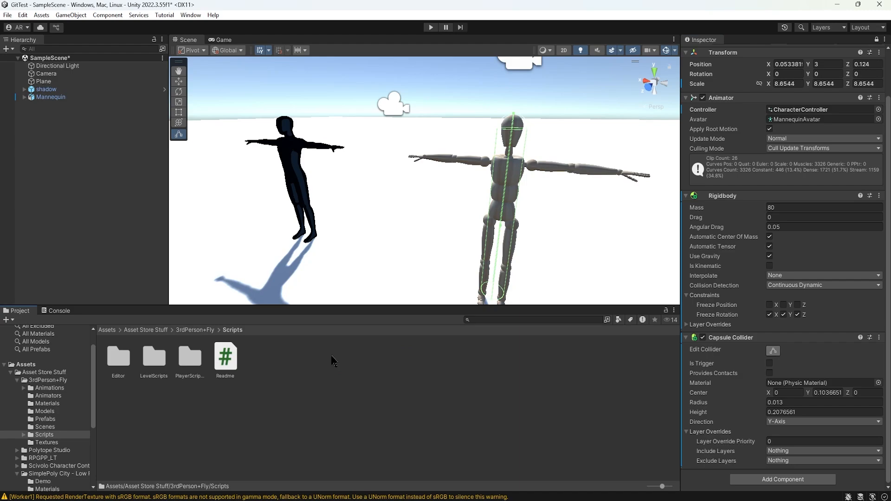
pyautogui.doubleClick(199, 364)
pyautogui.scroll(-2, 692, 367)
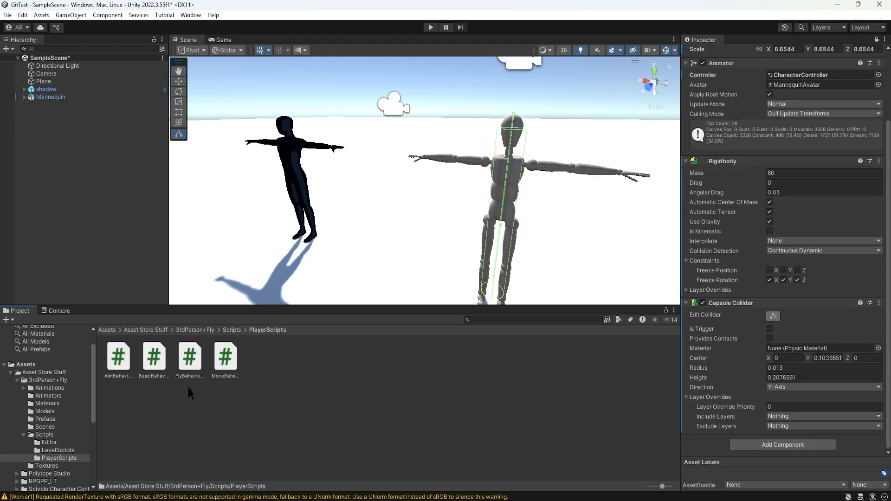
# Add the Basic Behaviour, Move Behaviour, Fly Behaviour and Aim Behaviour Basic scripts to the Mannequin.
pyautogui.moveTo(226, 360); pyautogui.dragTo(713, 445)
pyautogui.moveTo(223, 357); pyautogui.dragTo(725, 446)
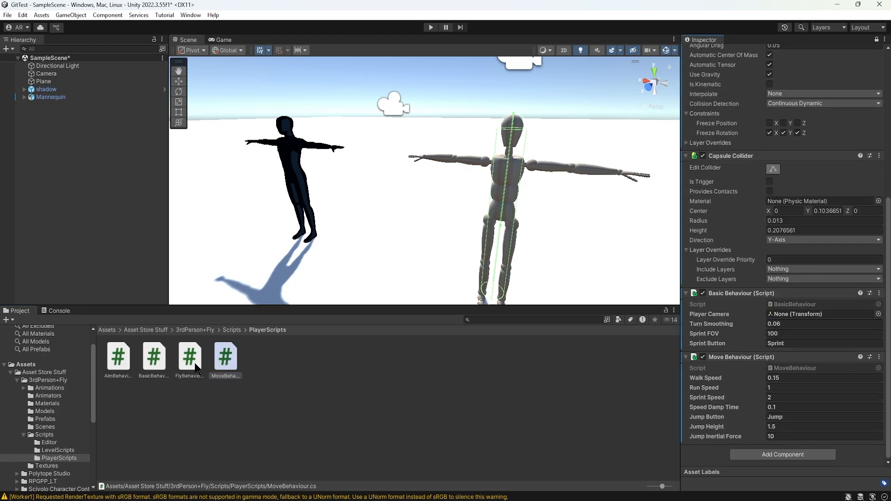
pyautogui.moveTo(195, 366); pyautogui.dragTo(727, 385)
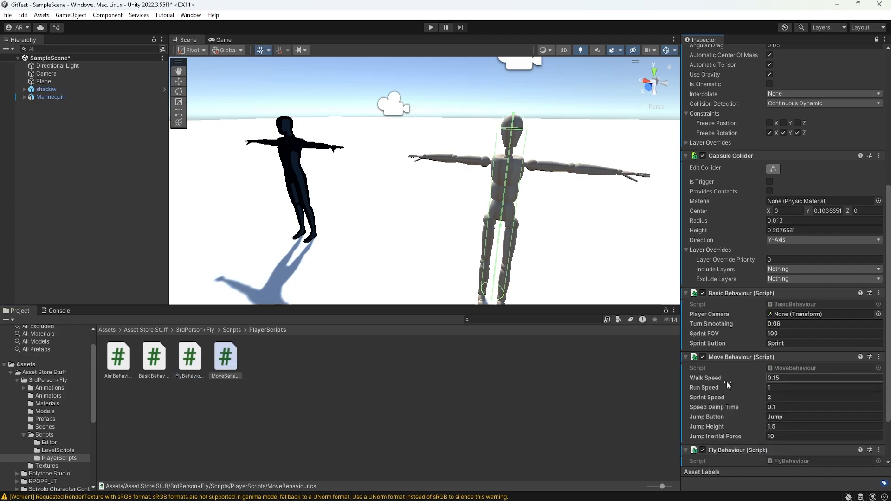
pyautogui.moveTo(119, 357); pyautogui.dragTo(718, 450)
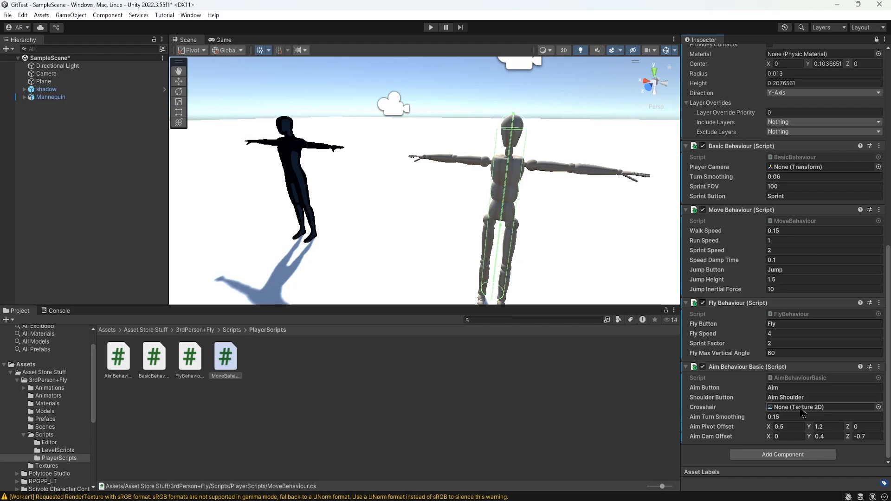
# Assign the decal_crosshair texture as the Crosshair of the Mannequin's Aim Behaviour Basic script.
pyautogui.click(878, 407)
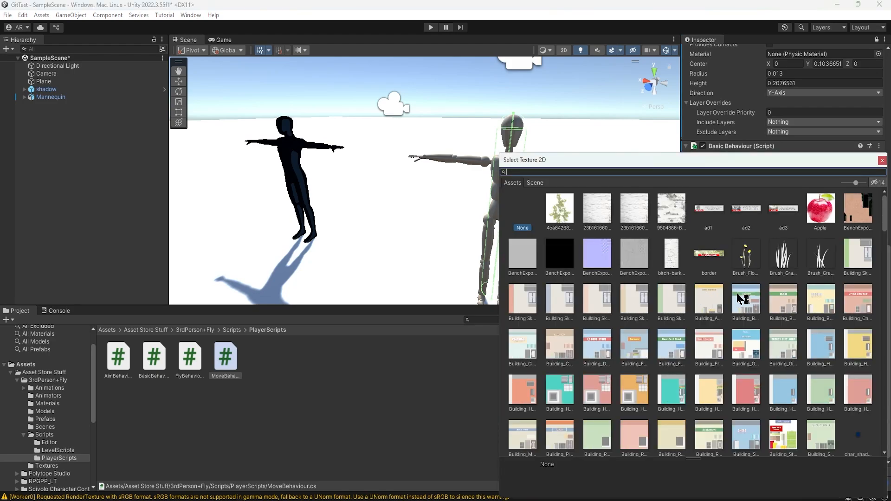
pyautogui.scroll(-5, 741, 297)
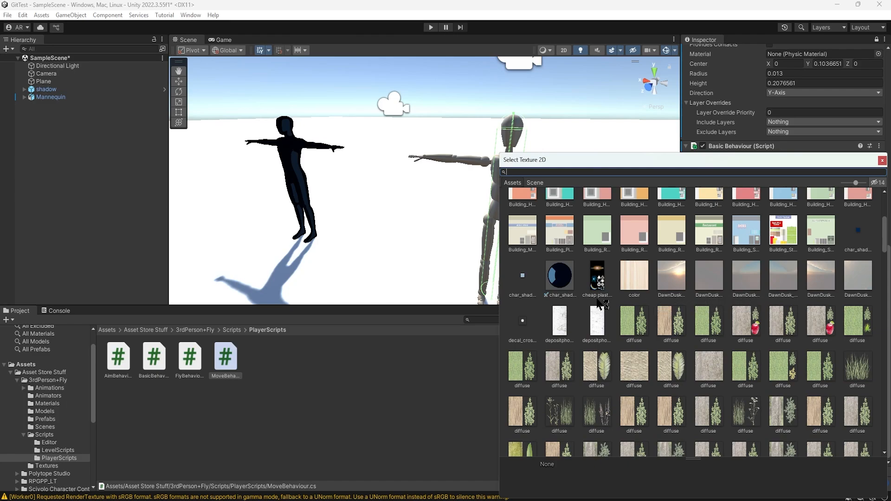
pyautogui.click(523, 324)
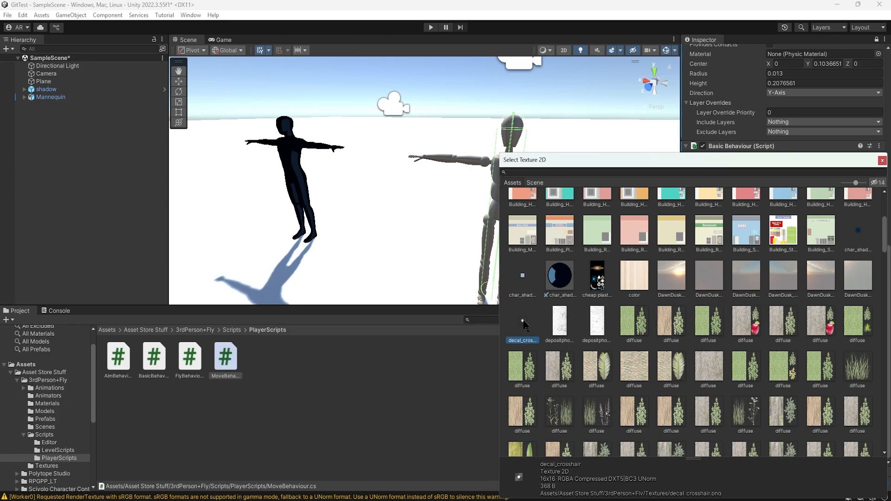
pyautogui.doubleClick(524, 323)
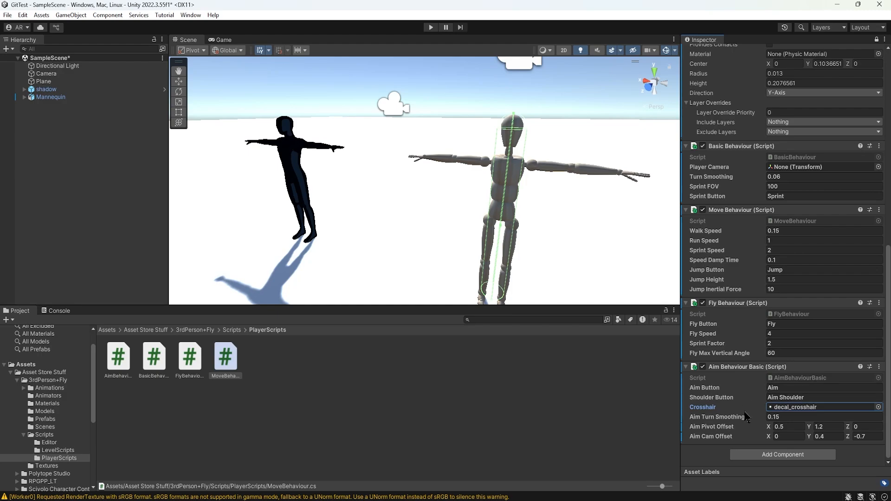
# Select the separate scene Camera and lower it towards the height of the Mannequin's head.
pyautogui.scroll(5, 746, 414)
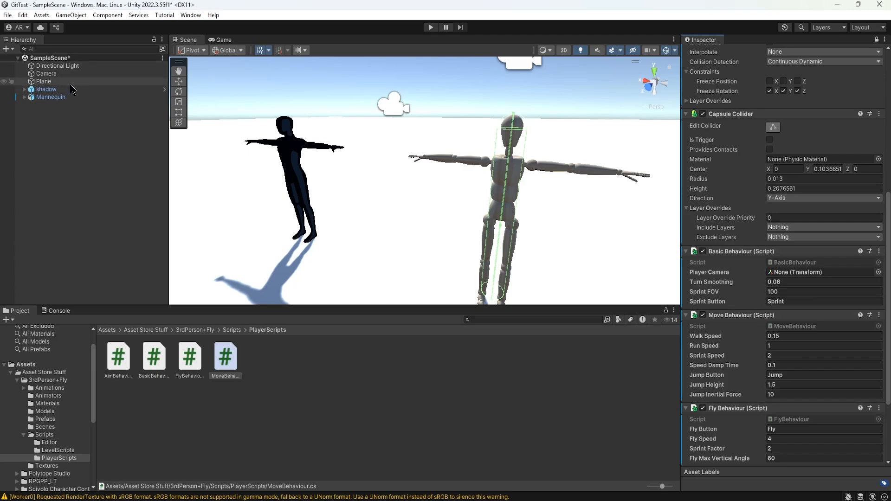
pyautogui.click(47, 74)
pyautogui.scroll(-1, 344, 177)
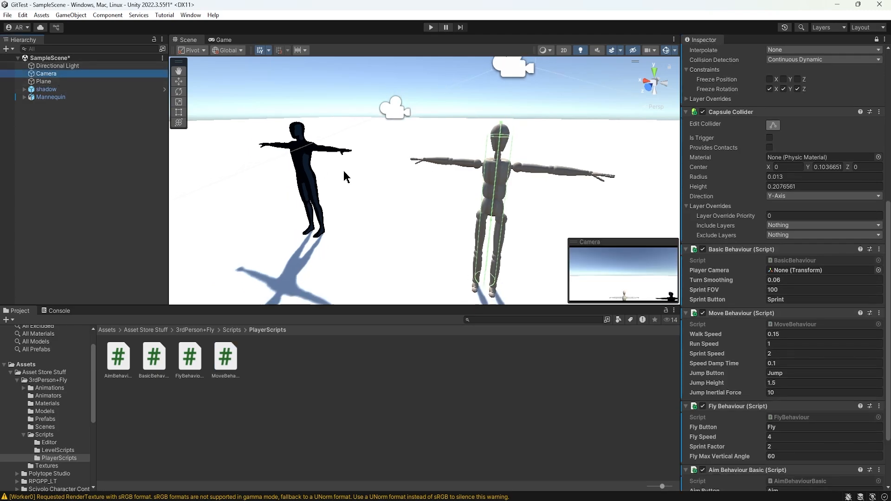
pyautogui.scroll(-4, 345, 177)
pyautogui.keyDown('alt'); pyautogui.moveTo(348, 171); pyautogui.dragTo(179, 177); pyautogui.keyUp('alt')
pyautogui.moveTo(408, 178); pyautogui.dragTo(404, 212, button='middle')
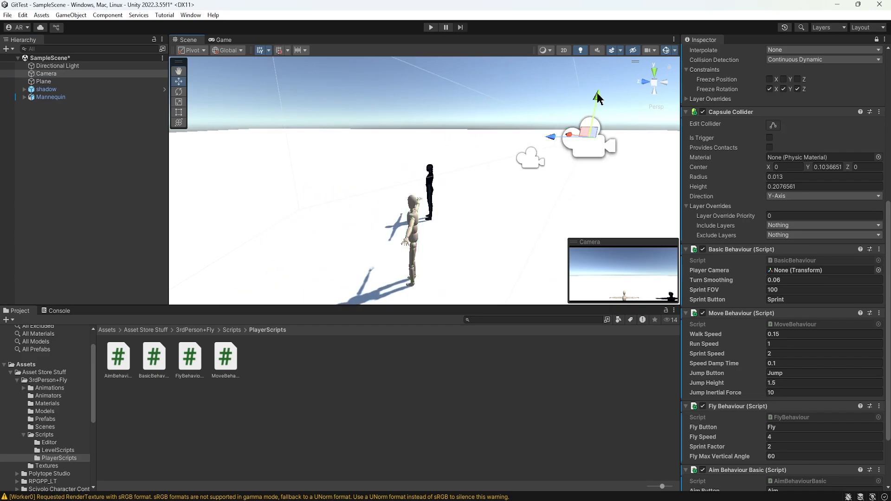
pyautogui.moveTo(597, 93); pyautogui.dragTo(597, 168)
# In a side view, move the Camera back and slightly up to match the shadow's camera, at about Y 5 and Z -3.
pyautogui.moveTo(597, 168); pyautogui.dragTo(511, 121, button='middle')
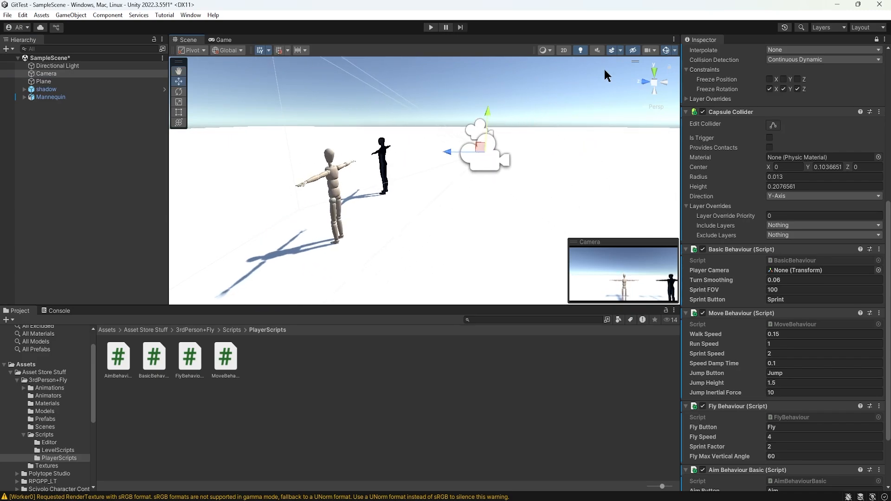
pyautogui.click(654, 83)
pyautogui.click(665, 84)
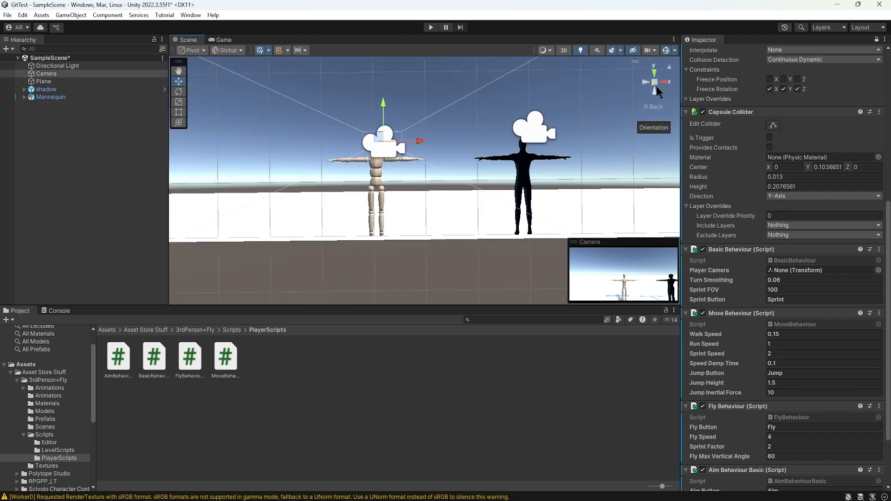
pyautogui.click(643, 82)
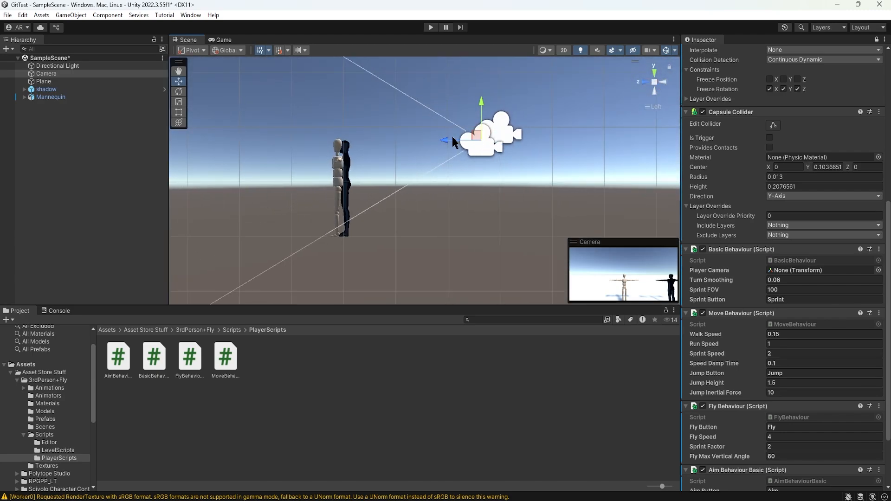
pyautogui.moveTo(453, 143); pyautogui.dragTo(474, 138)
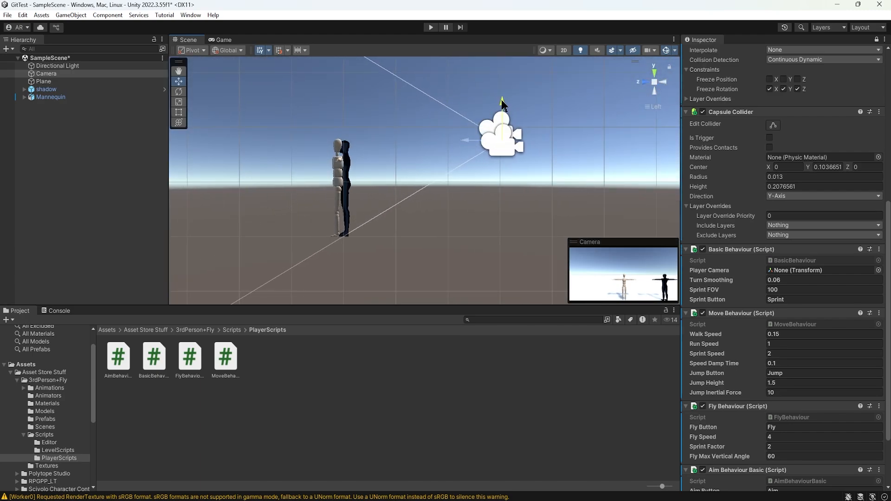
pyautogui.moveTo(503, 103); pyautogui.dragTo(506, 92)
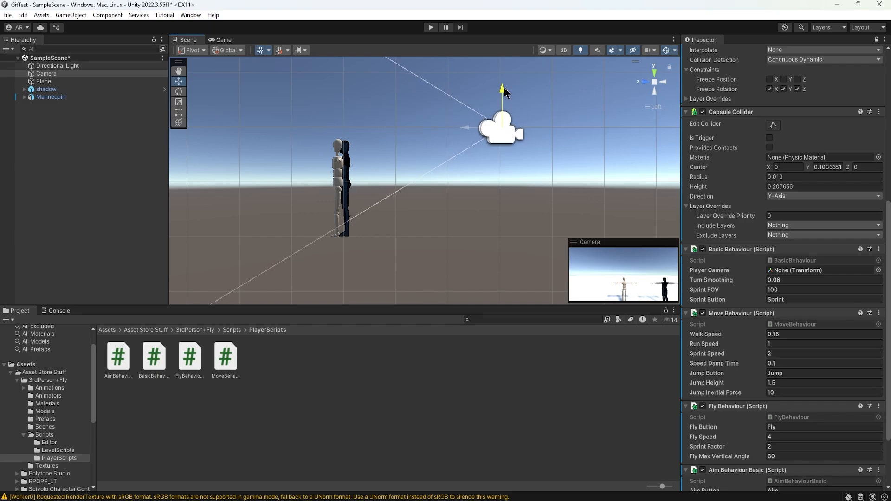
# Shift the Camera sideways to centre it behind the Mannequin, at about X 0.06.
pyautogui.moveTo(471, 130); pyautogui.dragTo(667, 219)
pyautogui.click(655, 87)
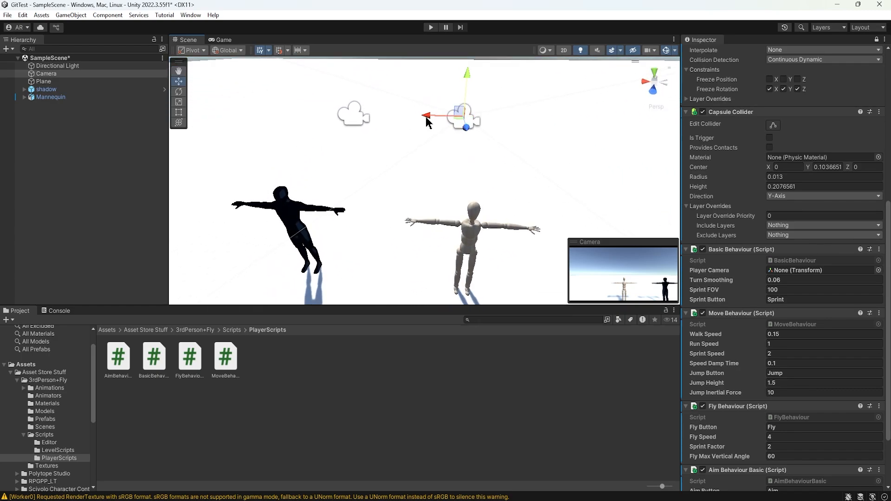
pyautogui.moveTo(428, 115); pyautogui.dragTo(416, 151)
pyautogui.moveTo(389, 84); pyautogui.dragTo(378, 86)
pyautogui.keyDown('alt'); pyautogui.moveTo(414, 144); pyautogui.dragTo(234, 105); pyautogui.keyUp('alt')
# Unlock the Inspector and rename the Camera as mannequinCam.
pyautogui.scroll(10, 724, 172)
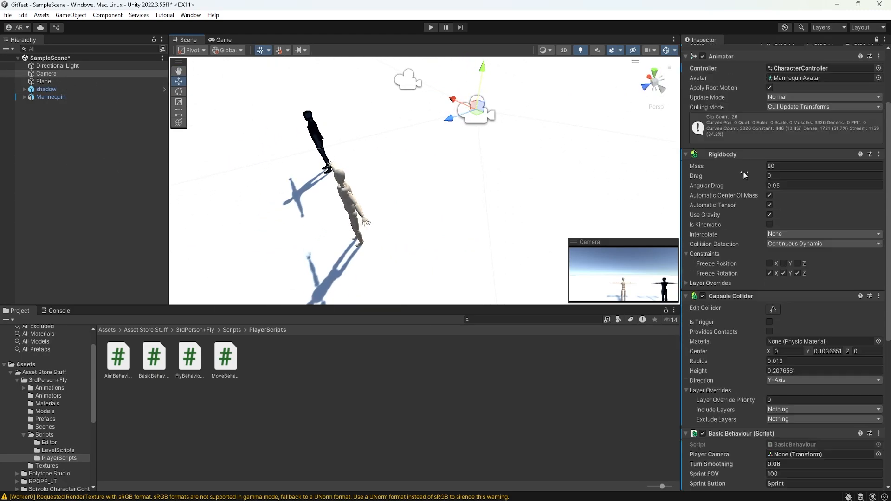
pyautogui.click(875, 40)
pyautogui.click(748, 52)
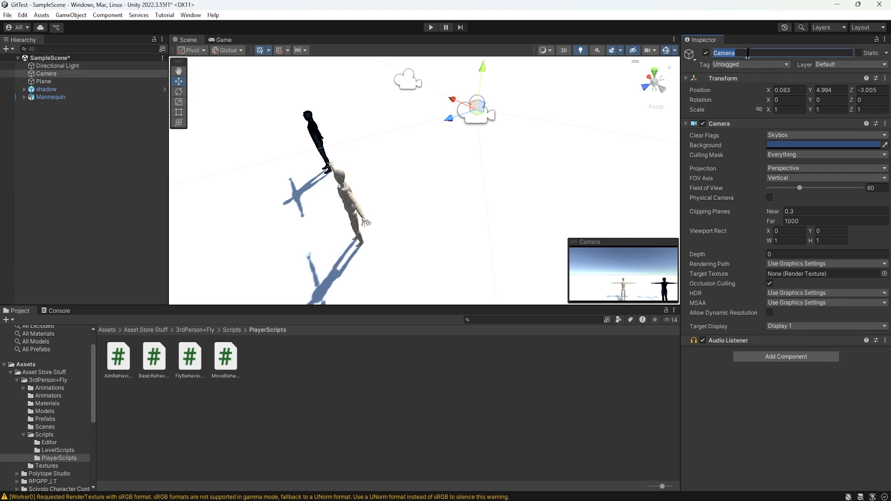
pyautogui.write('mannequi')
pyautogui.write('nCam')
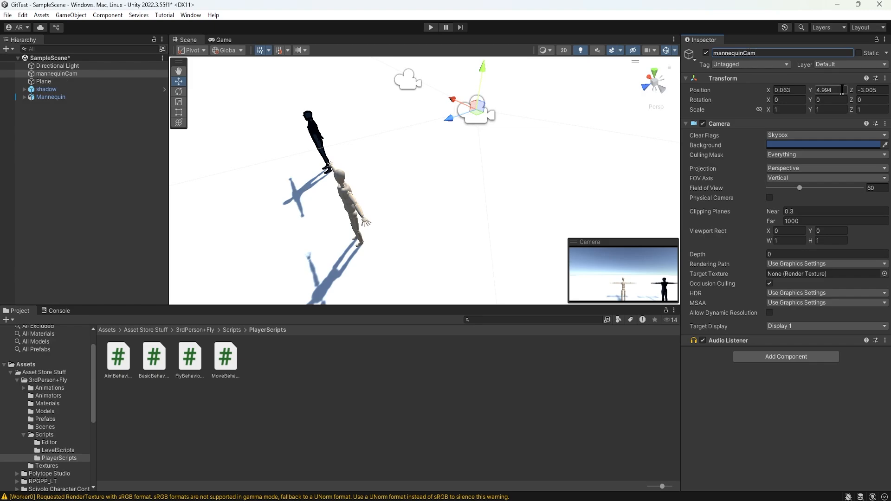
# Examine the components of the shadow's Main Camera and return to mannequinCam.
pyautogui.click(46, 90)
pyautogui.click(408, 80)
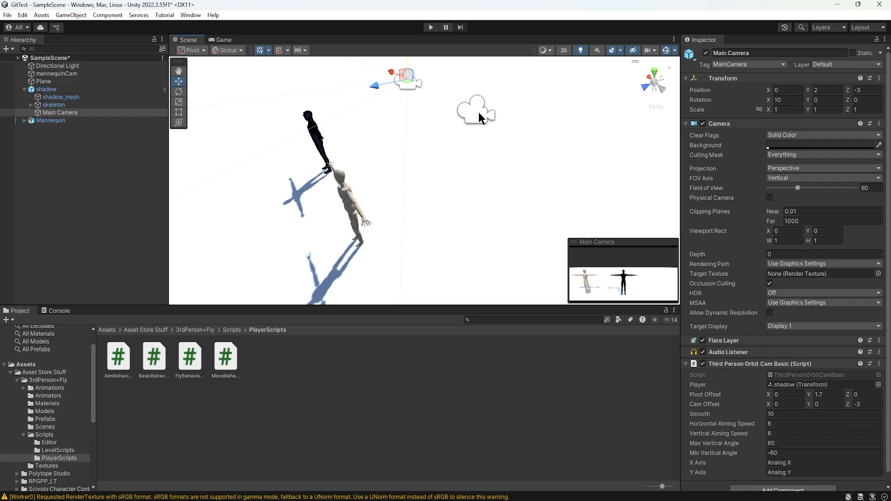
pyautogui.click(479, 117)
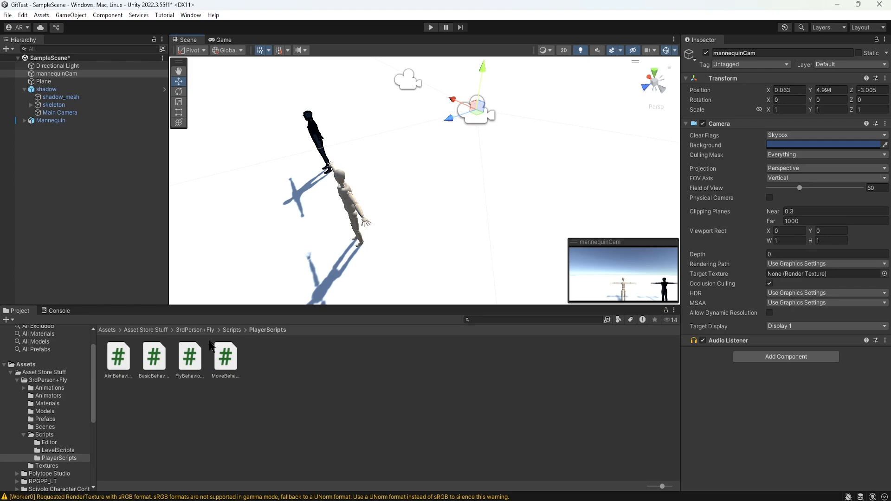
# Add the Third Person Orbit Cam Basic script from LevelScripts to mannequinCam and assign the Mannequin as its Player.
pyautogui.click(232, 330)
pyautogui.doubleClick(154, 358)
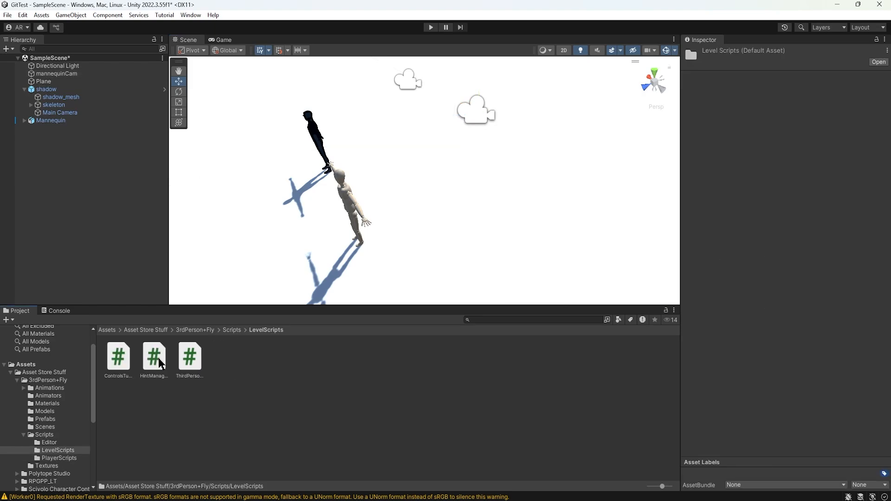
pyautogui.click(56, 74)
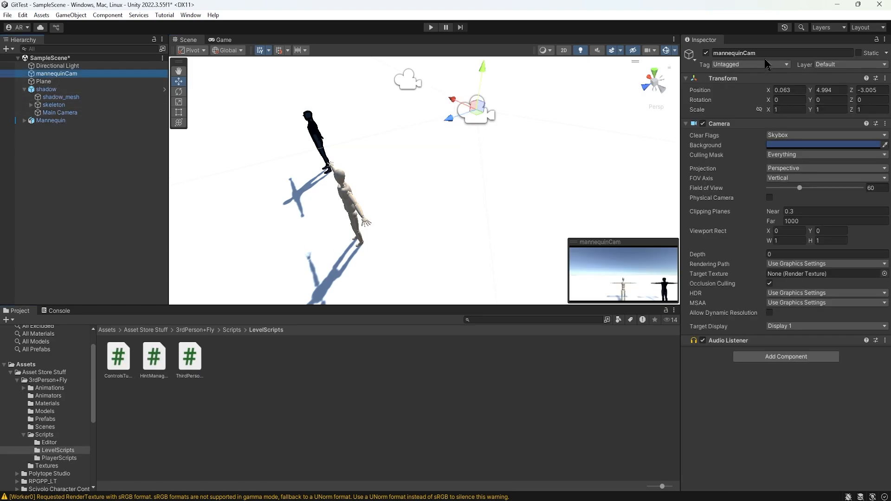
pyautogui.click(875, 39)
pyautogui.moveTo(190, 357); pyautogui.dragTo(715, 376)
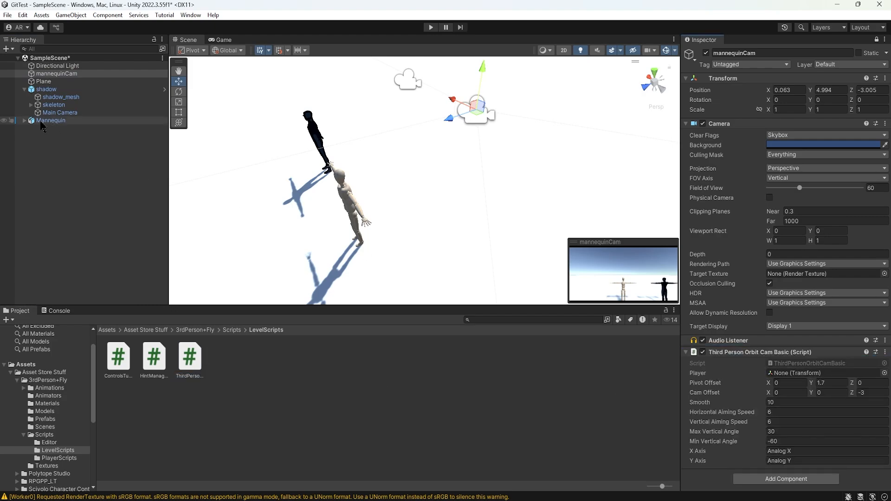
pyautogui.moveTo(44, 121); pyautogui.dragTo(772, 374)
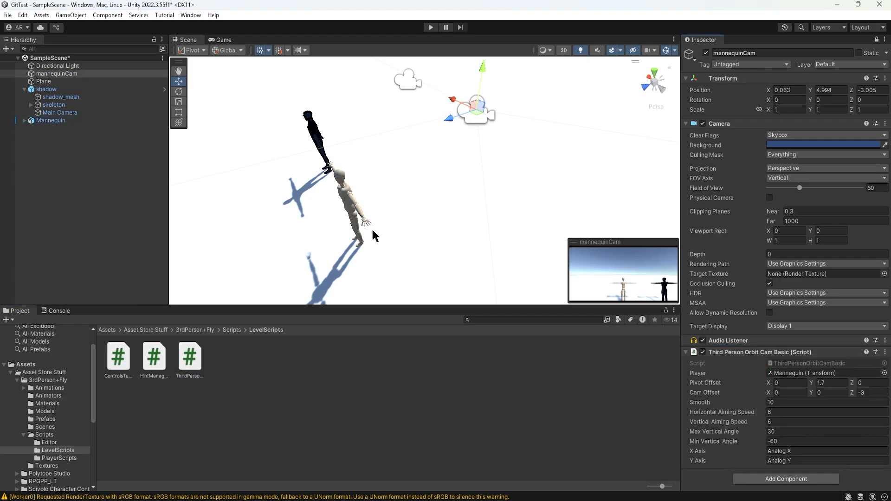
# Review the Mannequin's script components with the Inspector unlocked and make mannequinCam a child of the Mannequin.
pyautogui.click(349, 201)
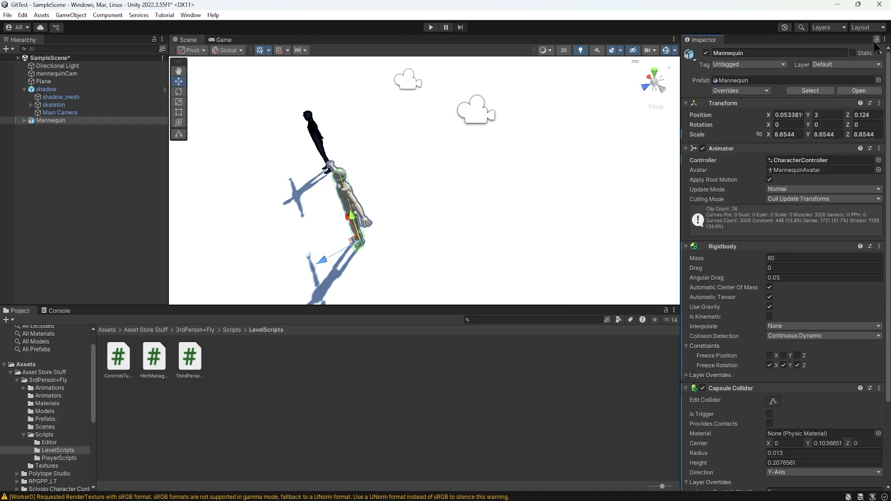
pyautogui.scroll(-5, 727, 341)
pyautogui.scroll(-4, 727, 341)
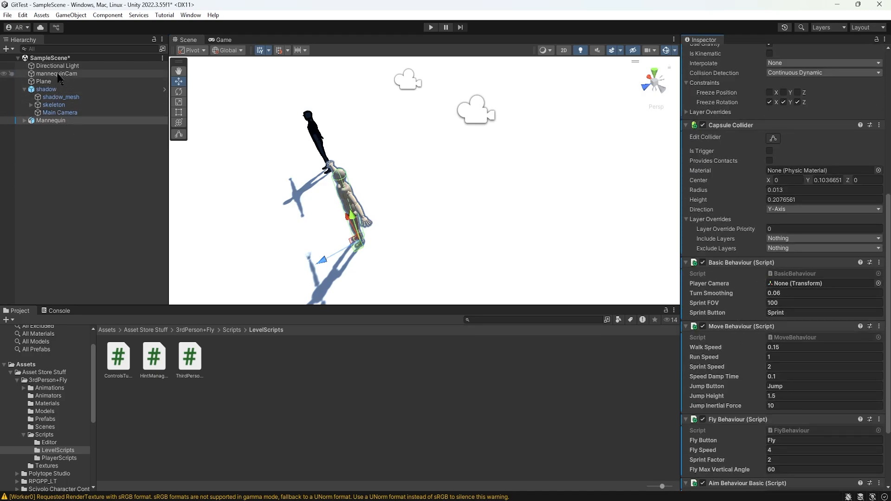
pyautogui.moveTo(60, 74); pyautogui.dragTo(49, 121)
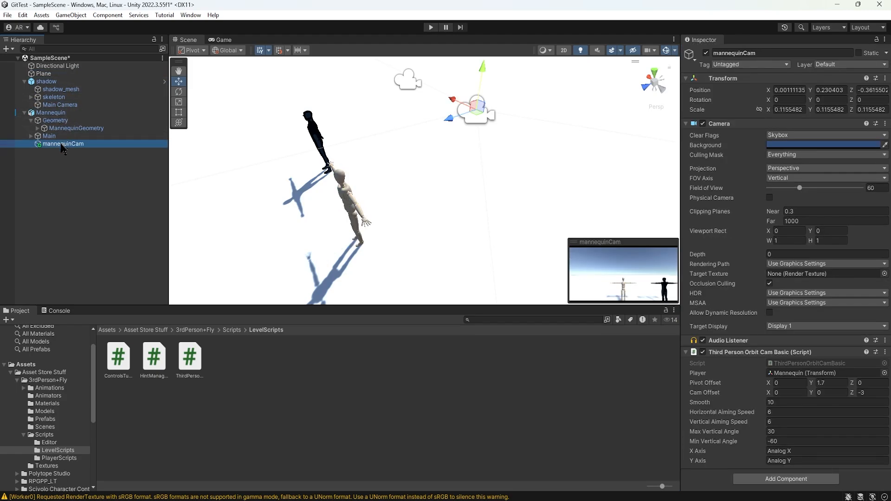
# Assign mannequinCam as the Player Camera in the Mannequin's Basic Behaviour script.
pyautogui.click(52, 114)
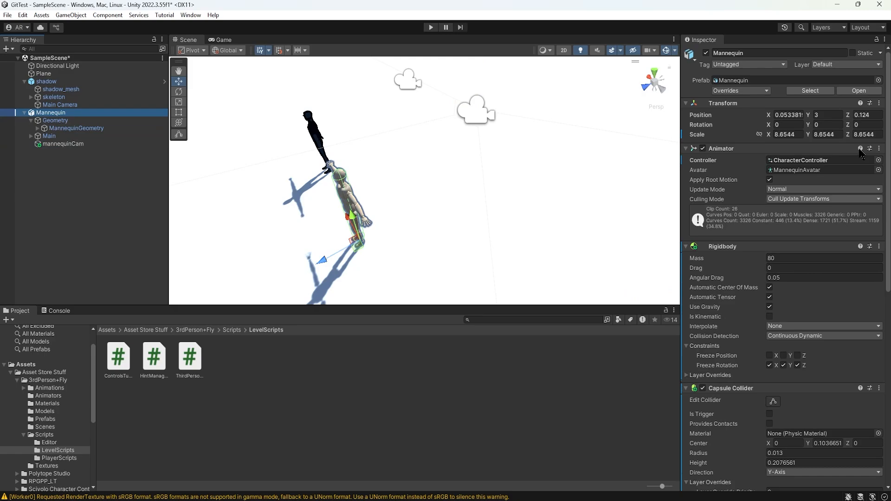
pyautogui.scroll(-10, 729, 287)
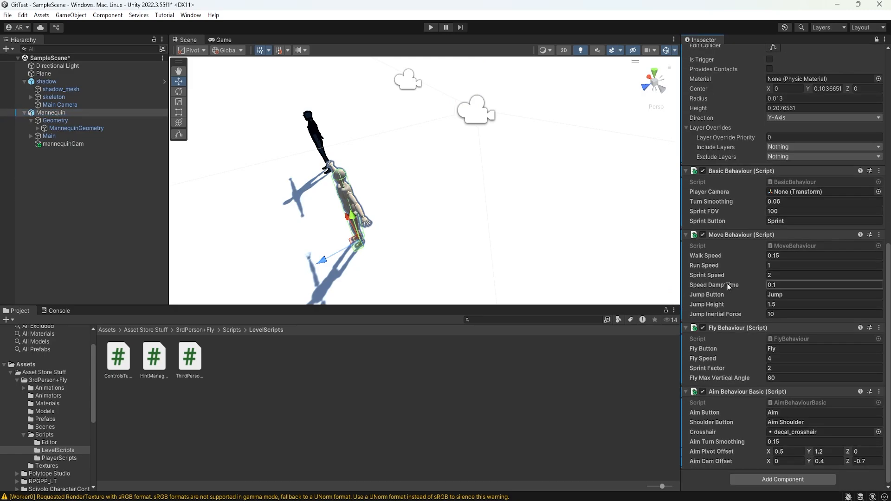
pyautogui.scroll(1, 723, 304)
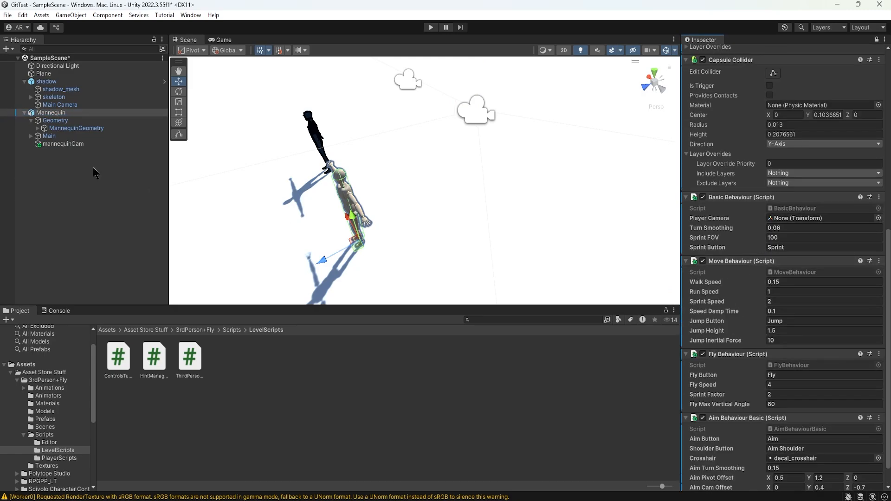
pyautogui.moveTo(65, 144); pyautogui.dragTo(784, 220)
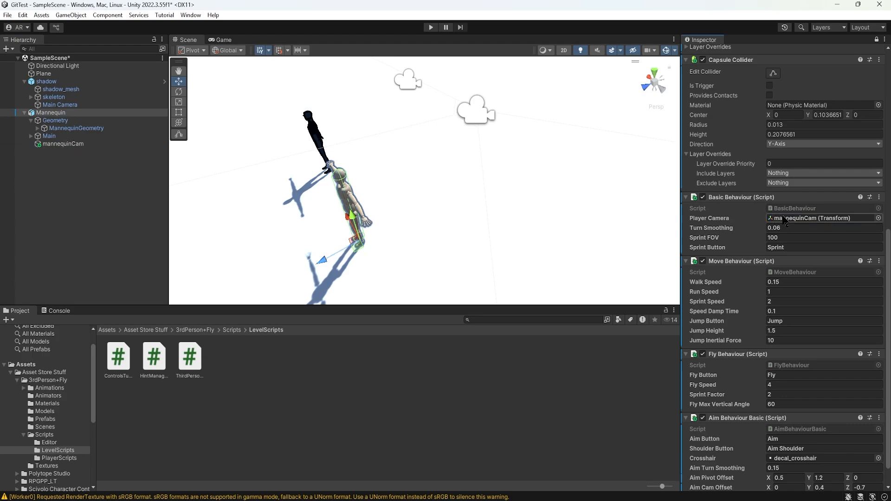
# Collapse the Mannequin and shadow hierarchies and delete the shadow character from the scene.
pyautogui.click(34, 123)
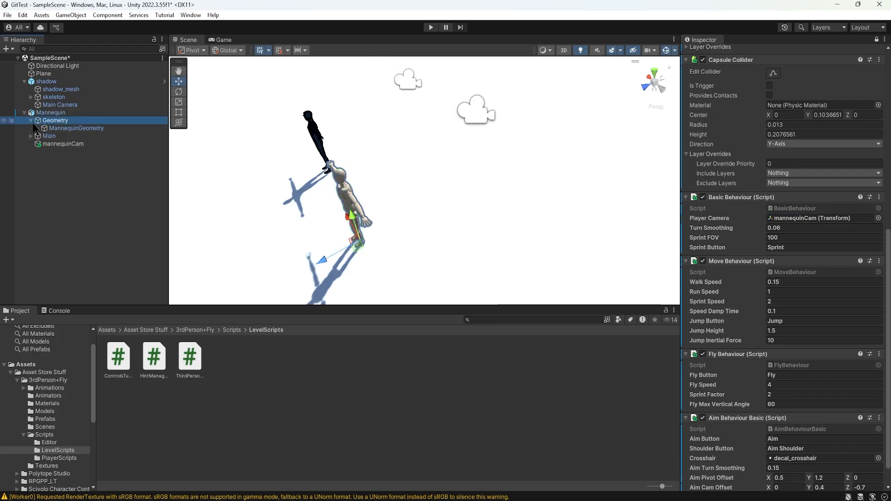
pyautogui.click(31, 121)
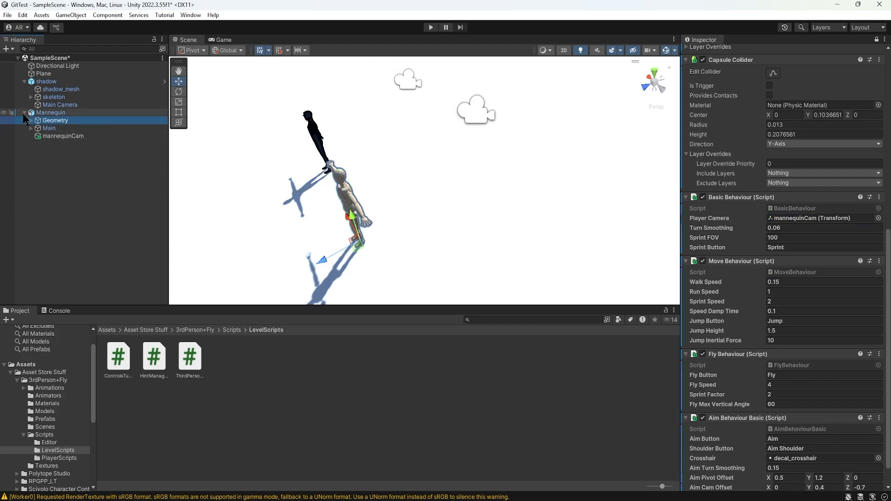
pyautogui.click(24, 112)
pyautogui.click(24, 81)
pyautogui.keyDown('alt'); pyautogui.moveTo(239, 188); pyautogui.dragTo(282, 161); pyautogui.keyUp('alt')
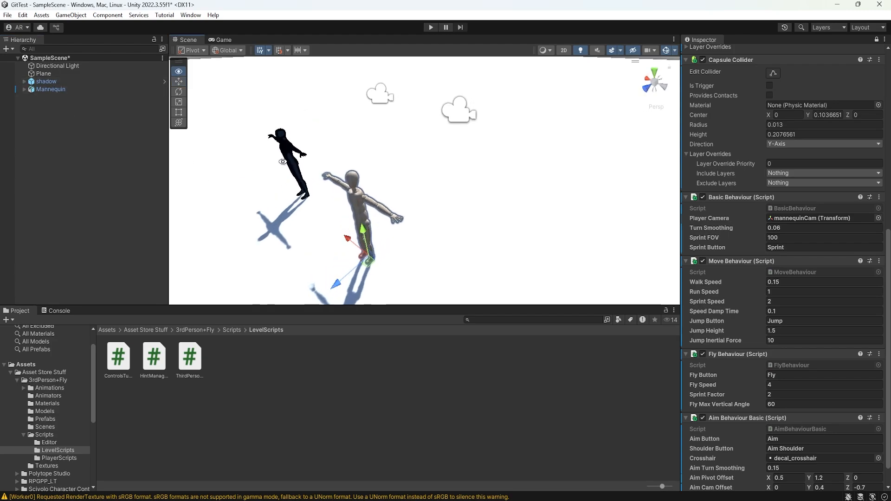
pyautogui.click(282, 162)
pyautogui.press('Delete')
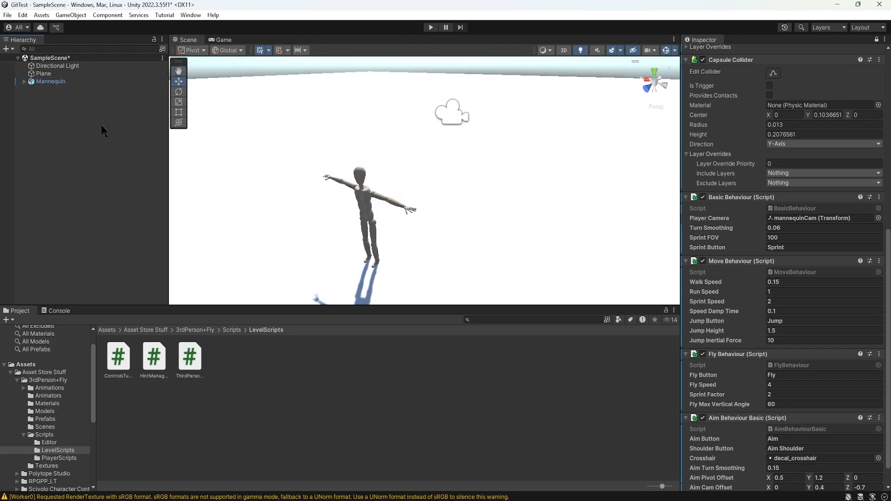
# Frame the Mannequin in the scene, enter play mode and test running and flying it around the plane.
pyautogui.click(60, 82)
pyautogui.press('f')
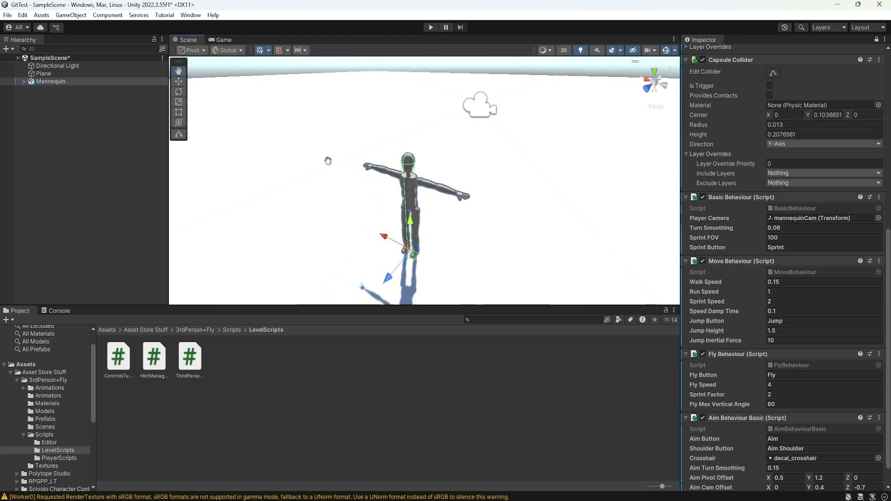
pyautogui.keyDown('alt'); pyautogui.moveTo(356, 169); pyautogui.dragTo(411, 123); pyautogui.keyUp('alt')
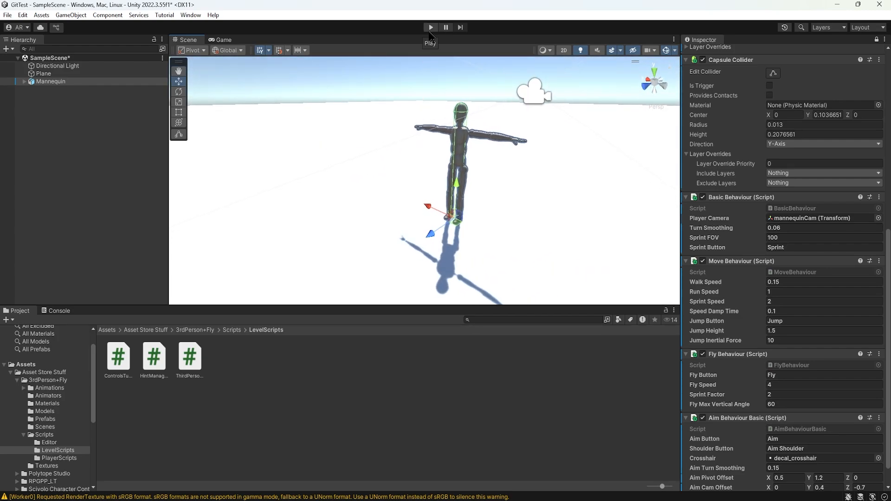
pyautogui.click(431, 28)
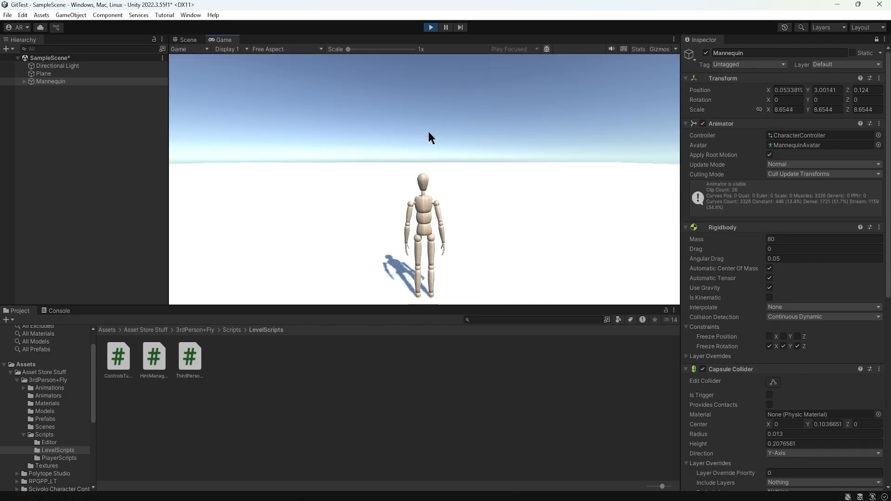
pyautogui.press('w')
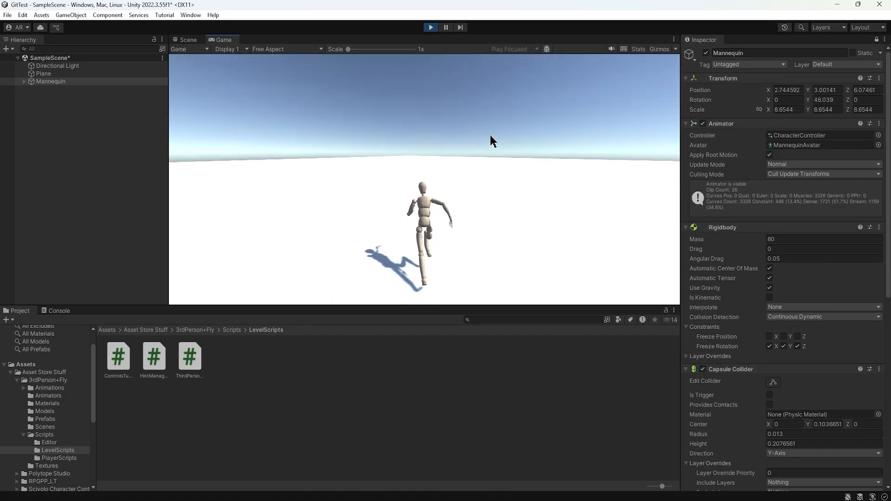
pyautogui.press('f')
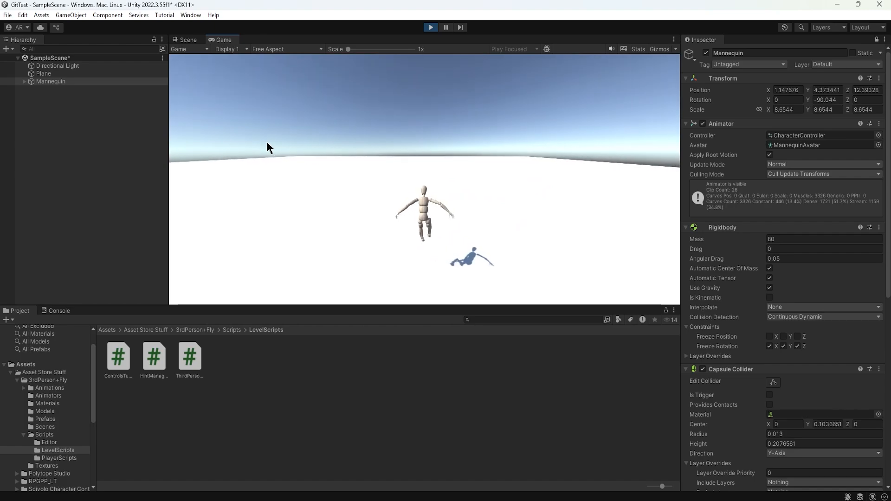
pyautogui.press('w')
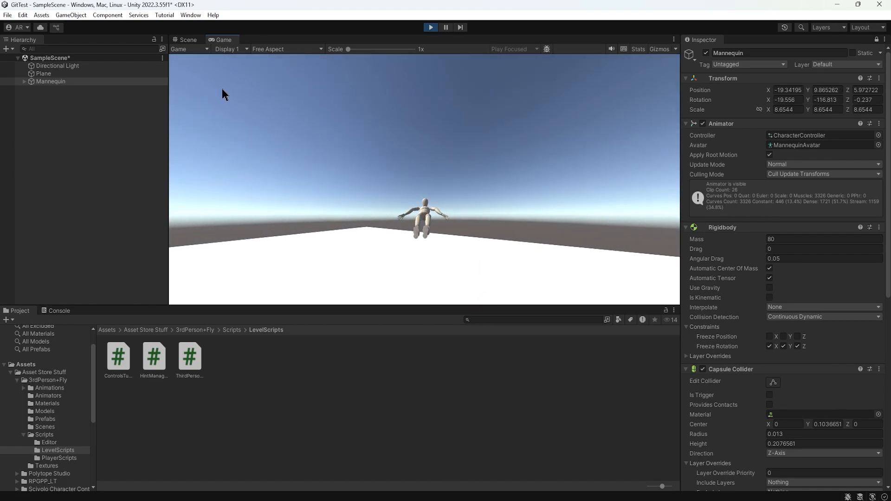
pyautogui.press('w')
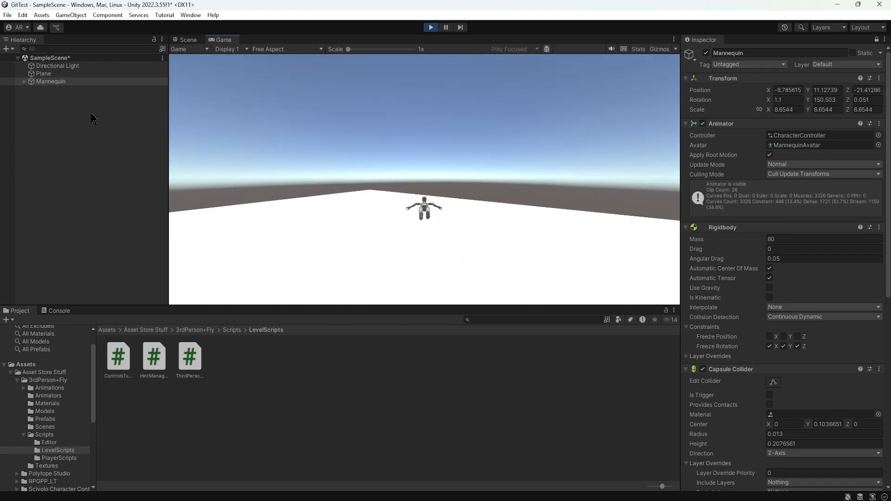
pyautogui.press('w')
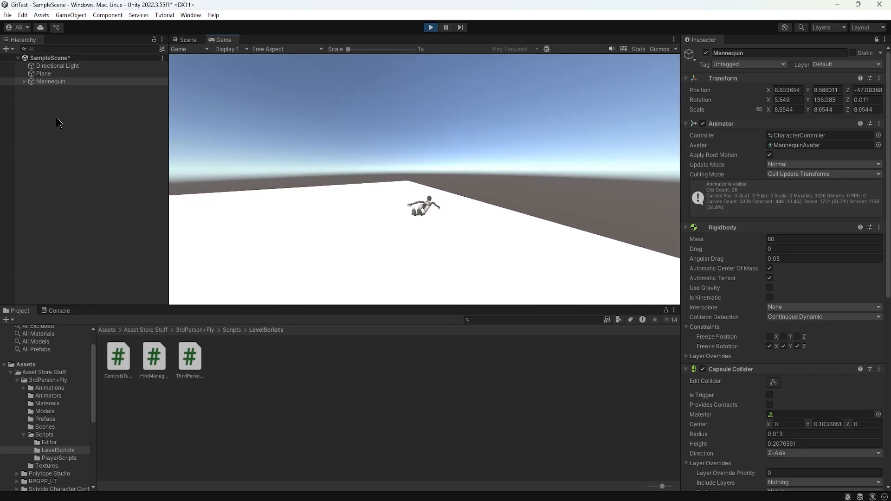
pyautogui.press('w')
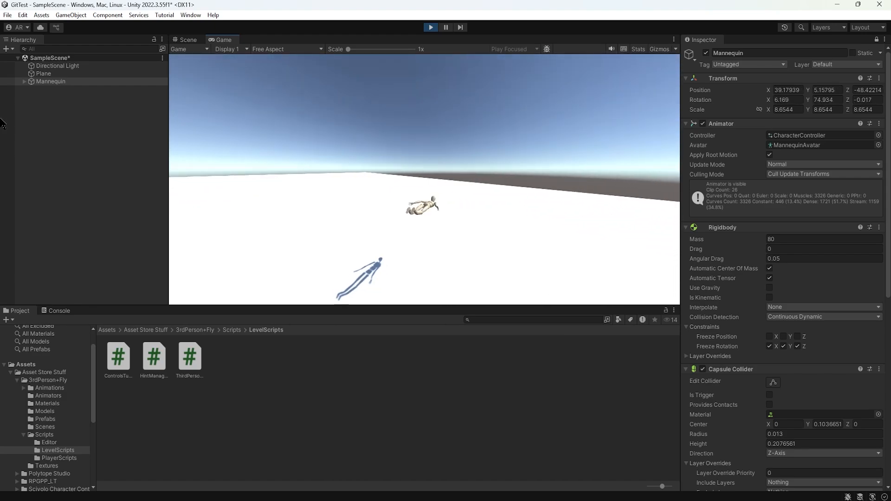
pyautogui.press('w')
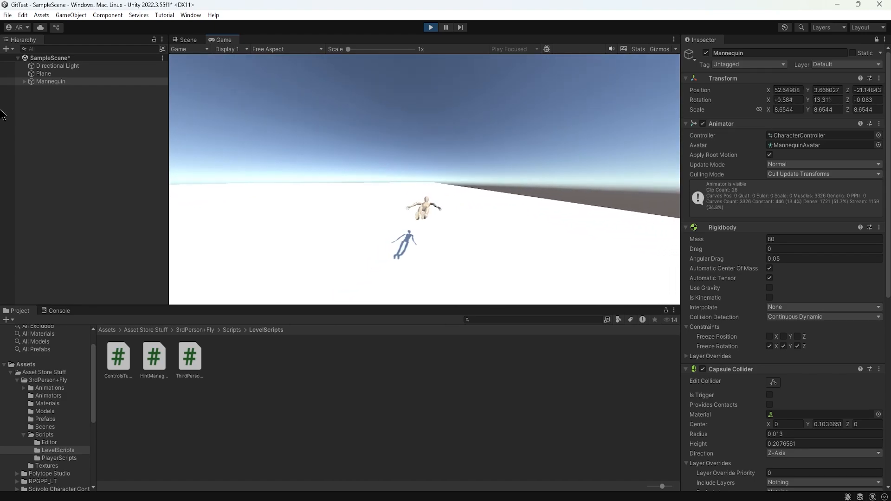
pyautogui.press('w')
pyautogui.press('w')
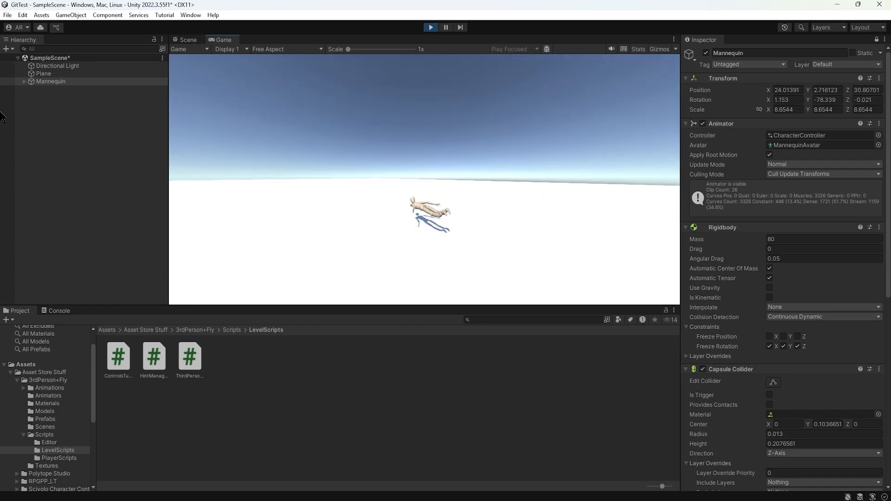
pyautogui.press('w')
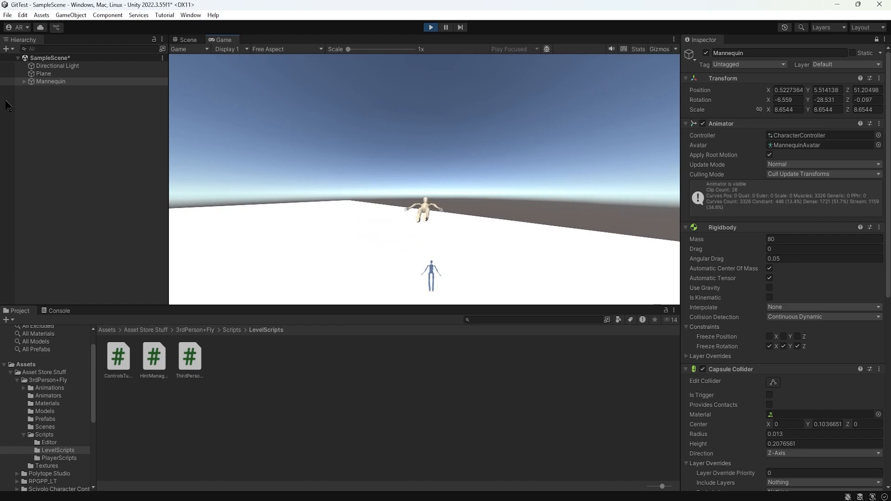
pyautogui.press('w')
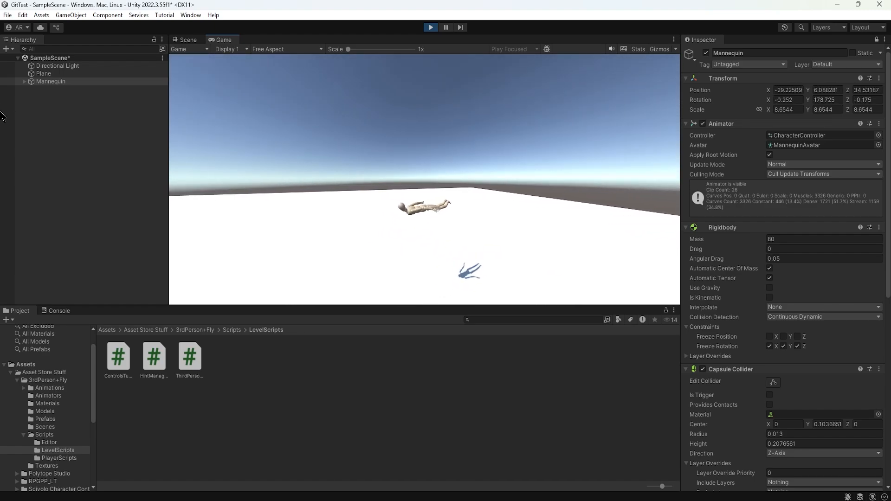
# End the Mannequin's flight, test running and aiming on the plane, and exit play mode.
pyautogui.press('f')
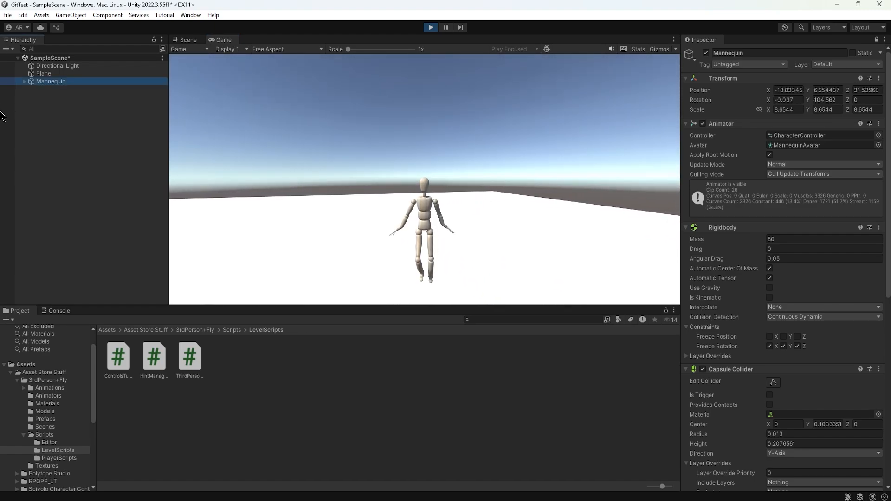
pyautogui.click(391, 186)
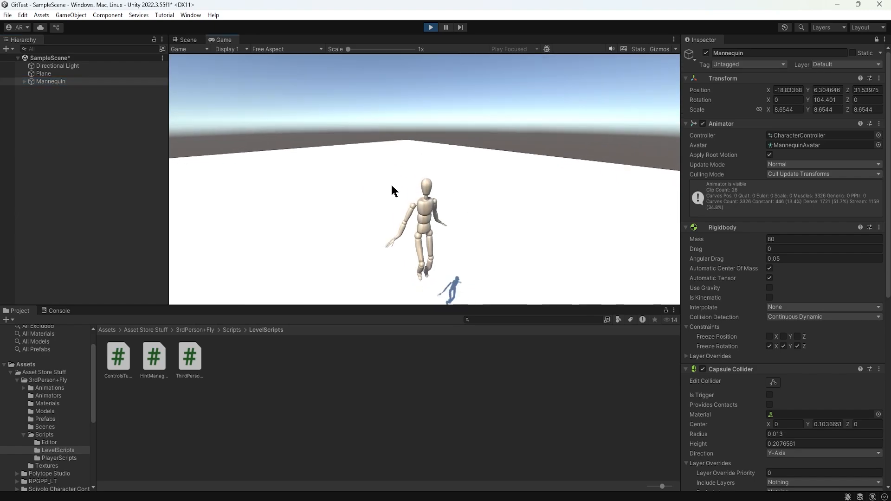
pyautogui.press('f')
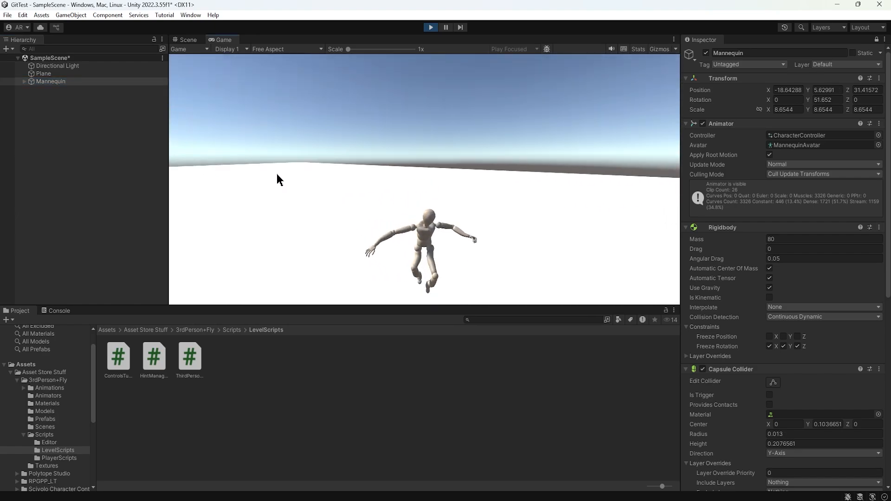
pyautogui.press('w')
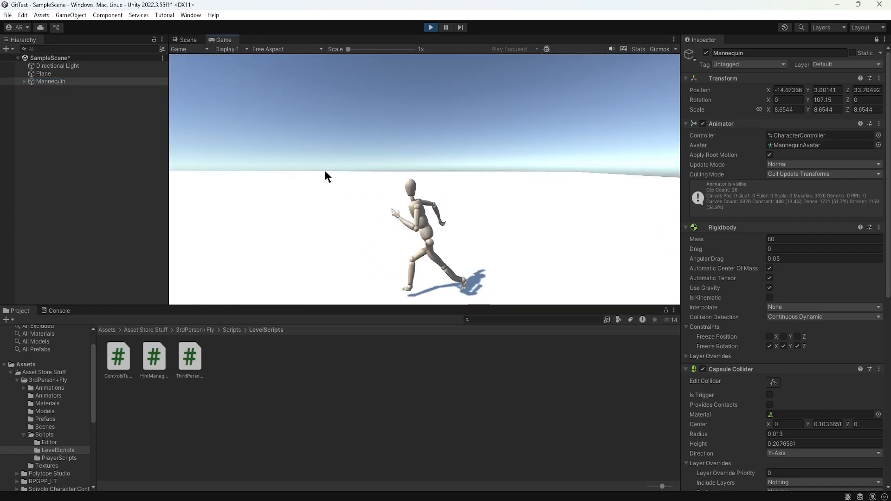
pyautogui.moveTo(340, 170); pyautogui.dragTo(432, 151, button='right')
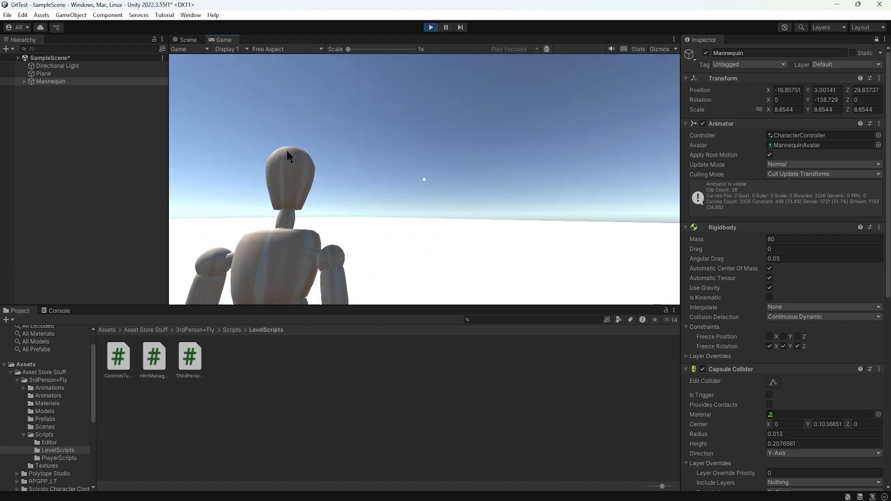
pyautogui.click(430, 27)
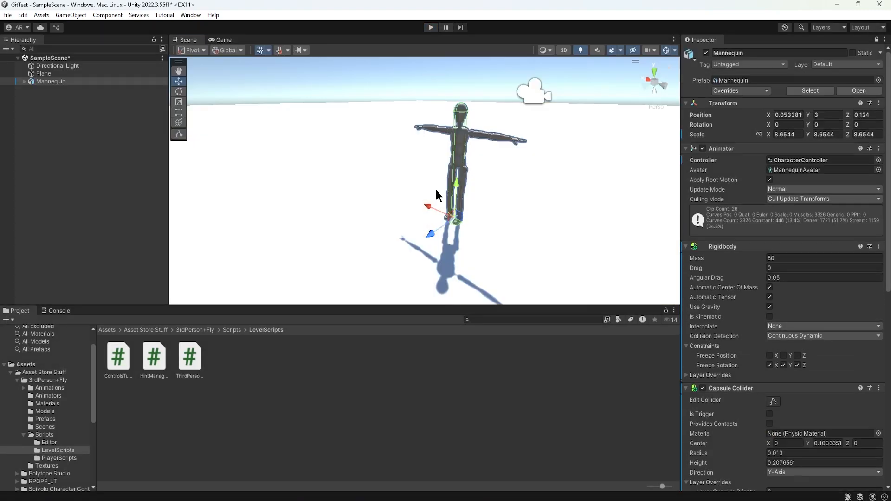
# Save the configured Mannequin as a prefab variant in the My Stuff/MyPrefabs folder.
pyautogui.click(36, 365)
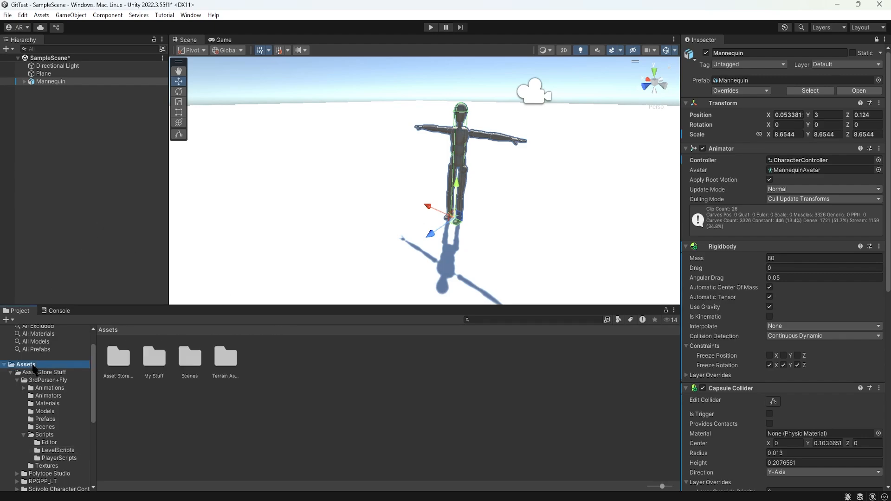
pyautogui.doubleClick(159, 365)
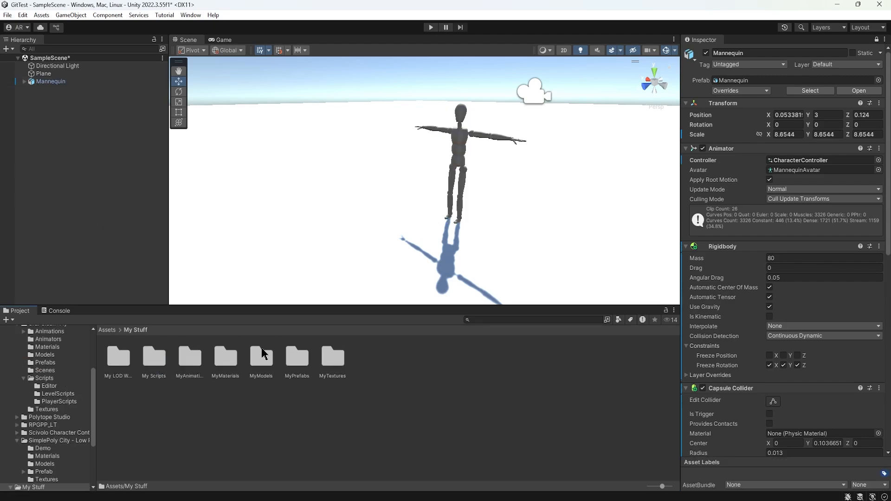
pyautogui.doubleClick(294, 359)
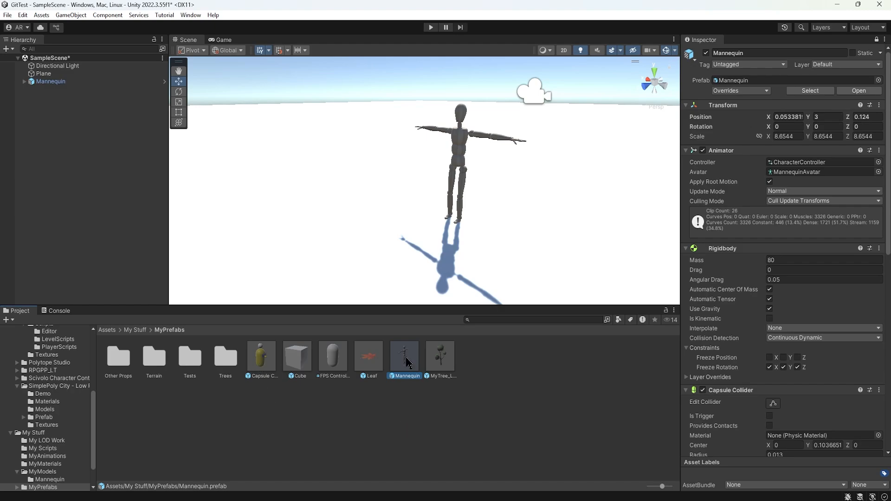
# Unlock the Inspector, check the Mannequin prefab asset and select the Mannequin instance in the scene.
pyautogui.keyDown('alt'); pyautogui.moveTo(478, 194); pyautogui.dragTo(636, 237); pyautogui.keyUp('alt')
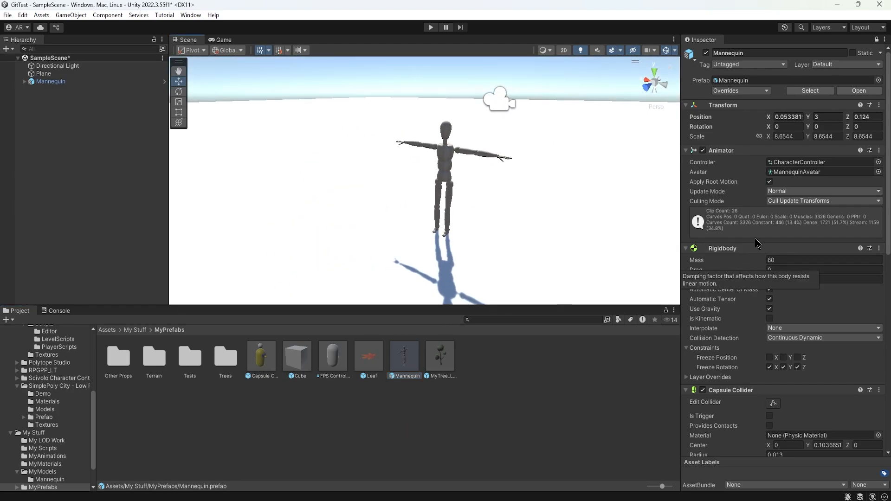
pyautogui.click(879, 40)
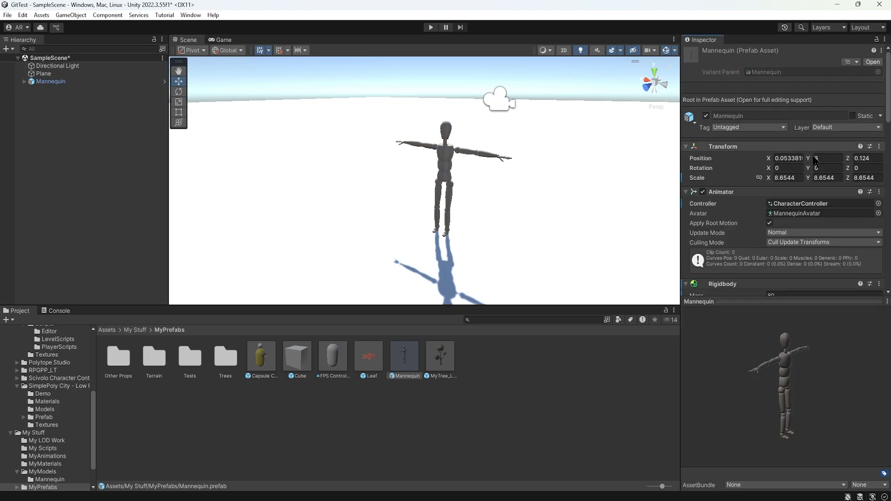
pyautogui.click(51, 82)
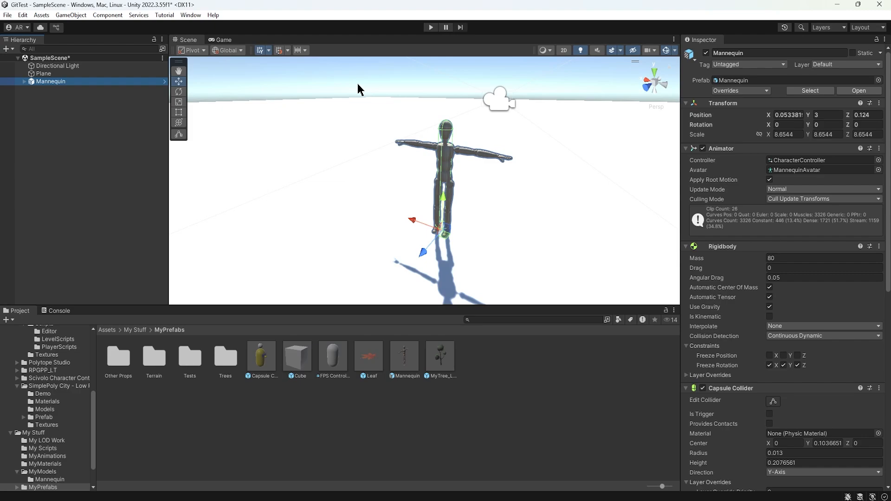
pyautogui.moveTo(374, 97)
pyautogui.keyDown('alt'); pyautogui.mouseDown()
pyautogui.moveTo(336, 121)
pyautogui.moveTo(388, 104)
pyautogui.moveTo(376, 102)
pyautogui.mouseUp(); pyautogui.keyUp('alt')
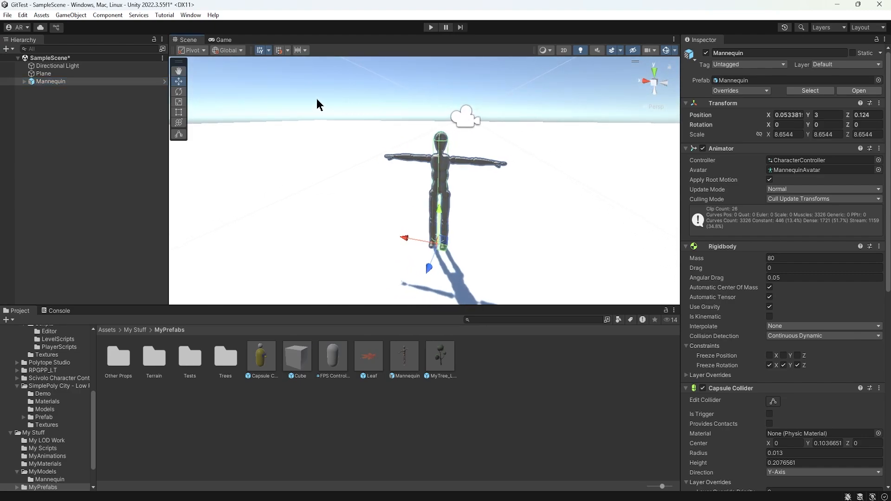